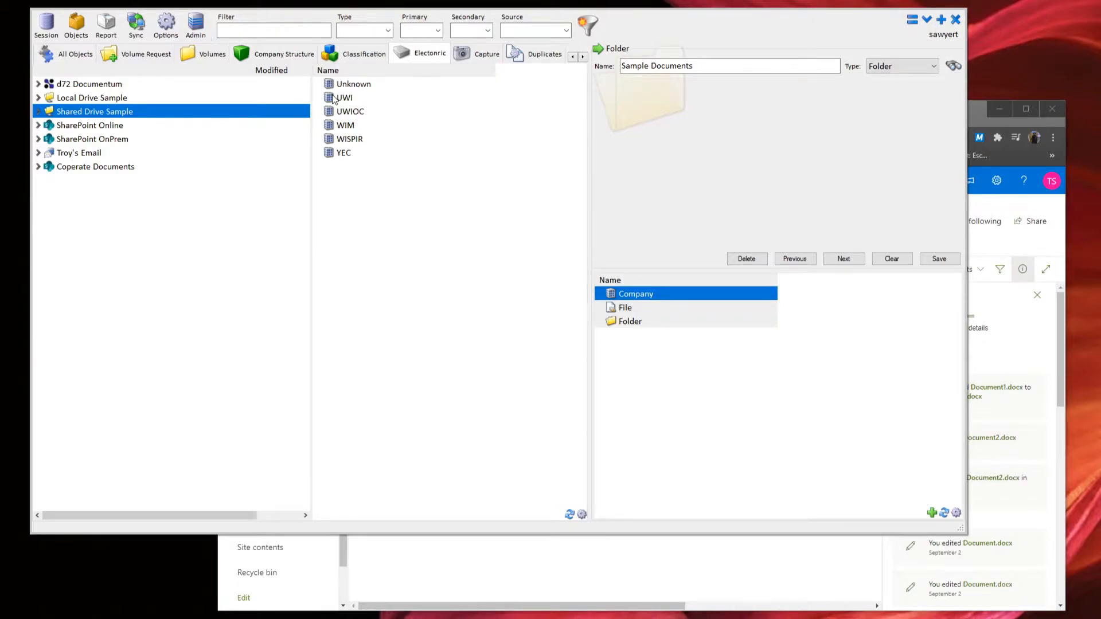
Open the Electronic Profile setup form from the Admin menu.
left_click(207, 36)
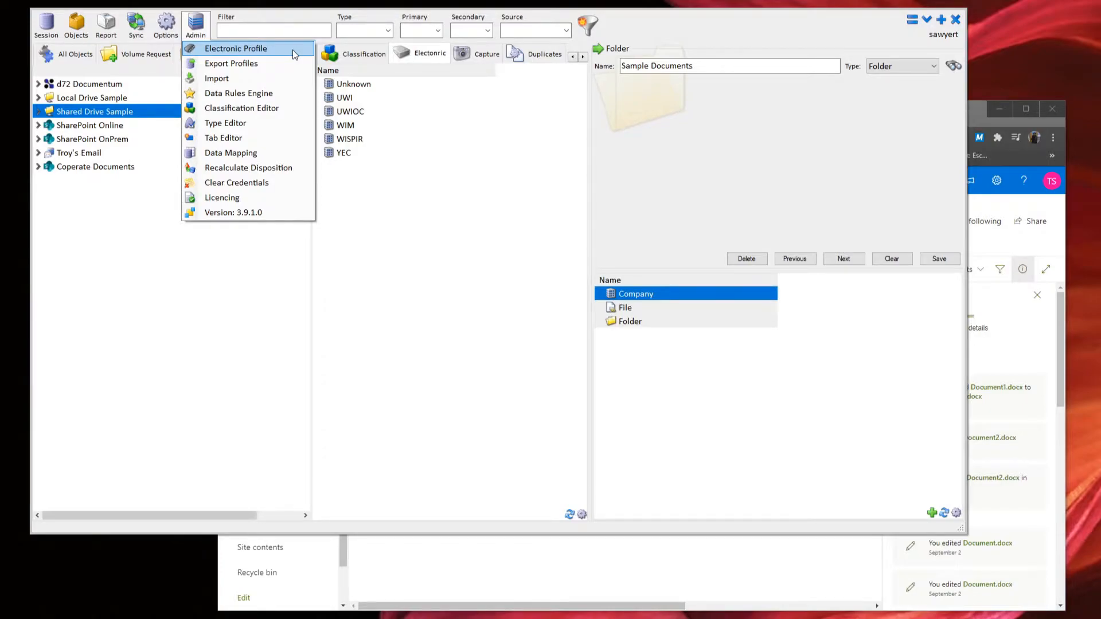
left_click(251, 50)
Name the profile with the user's first name plus 'New Profile' and set its type to Shared Drive.
left_click(505, 422)
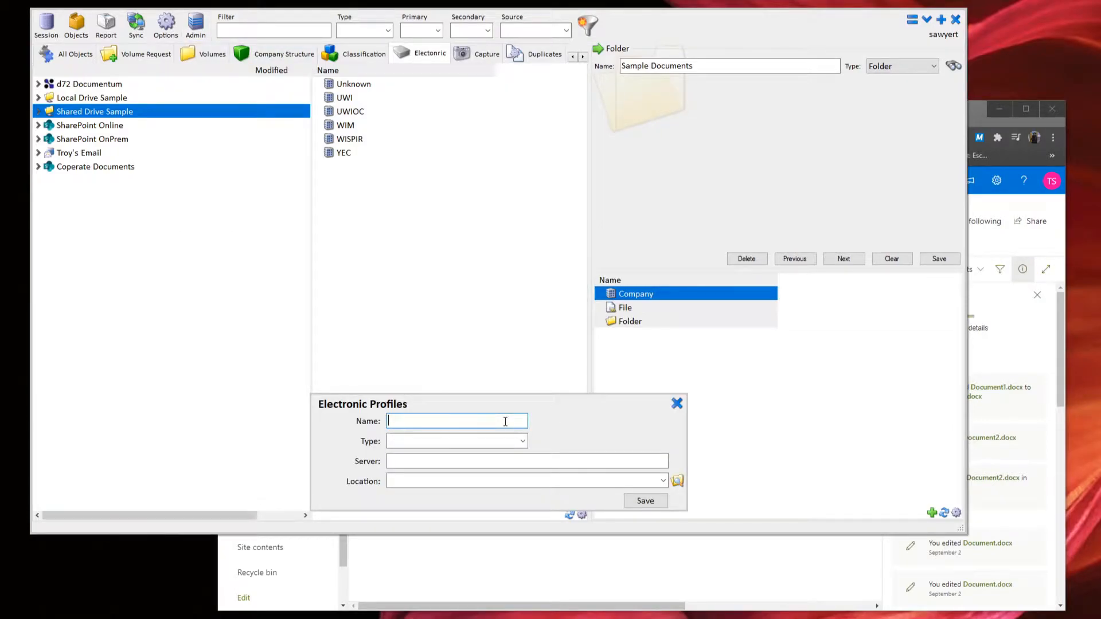
type("Troy New Profile")
left_click(521, 441)
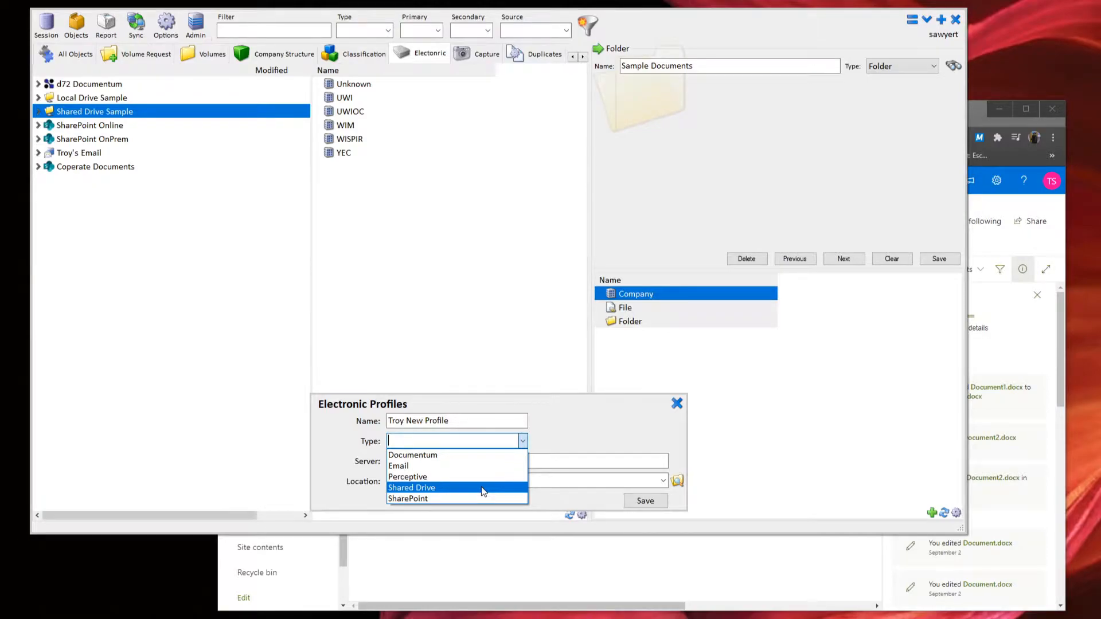
left_click(483, 488)
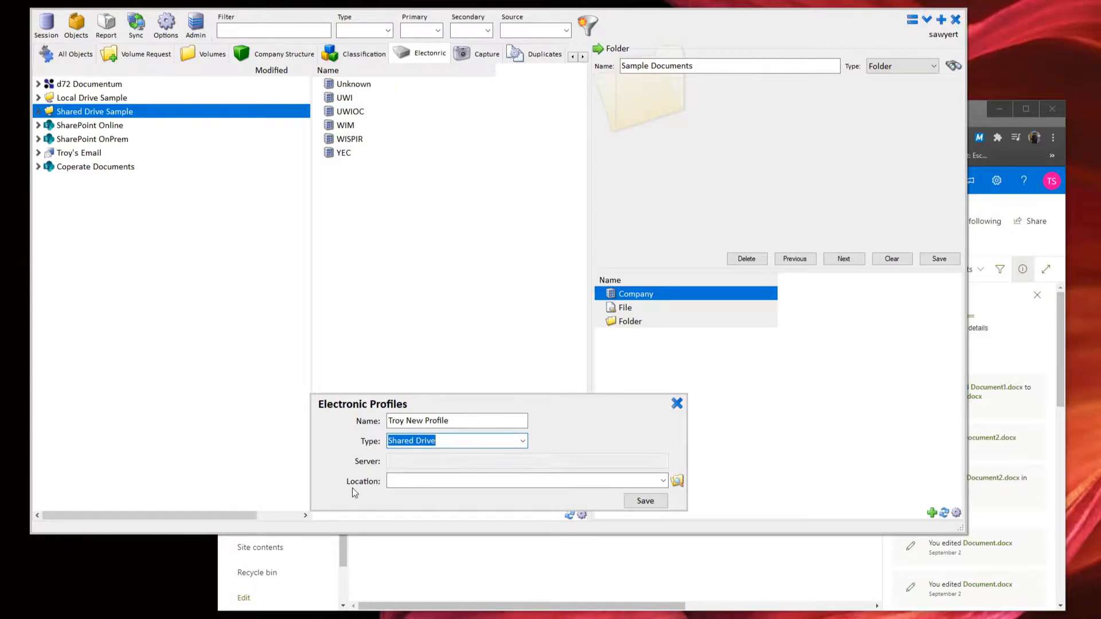
Browse This PC and choose the Documents folder as the profile's location.
left_click(677, 485)
left_click_drag(1064, 220, 568, 136)
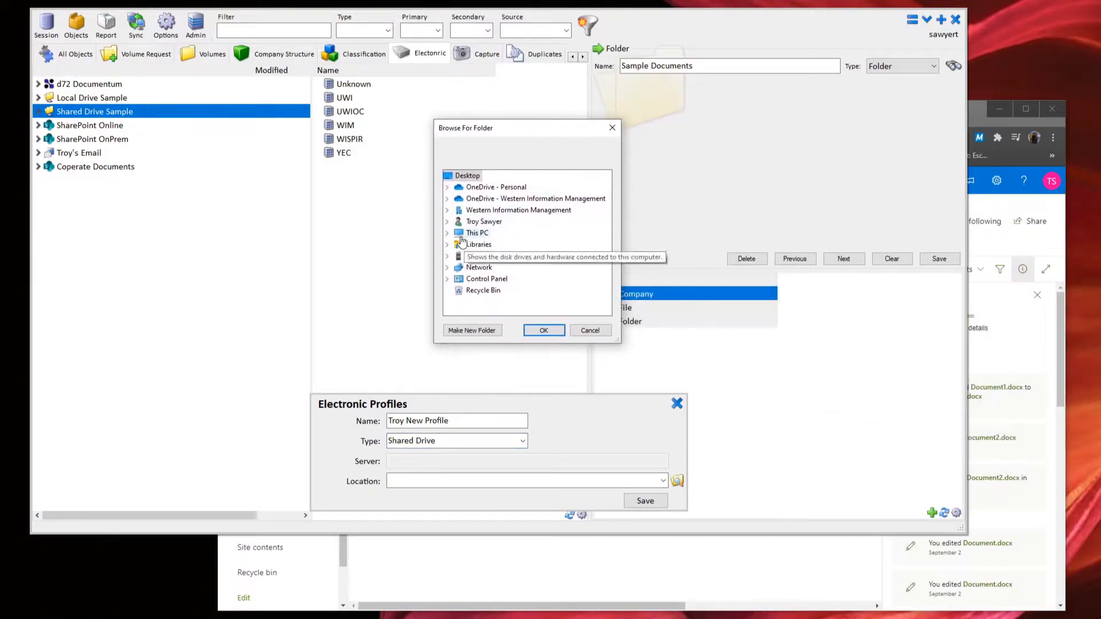
left_click(448, 233)
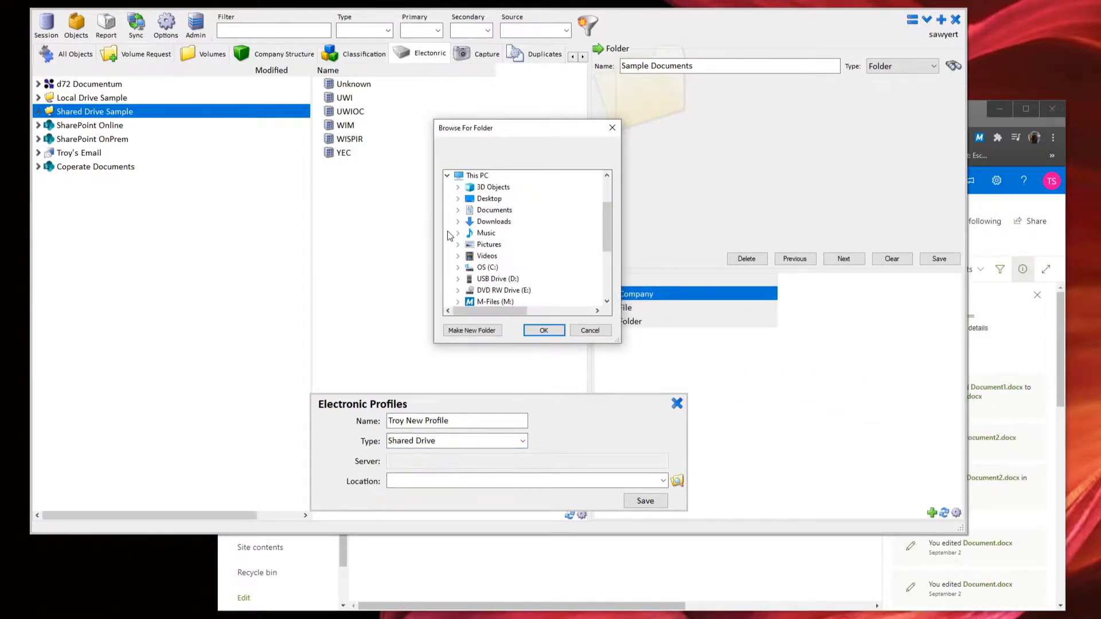
scroll(533, 289, "down", 2)
scroll(565, 295, "up", 1)
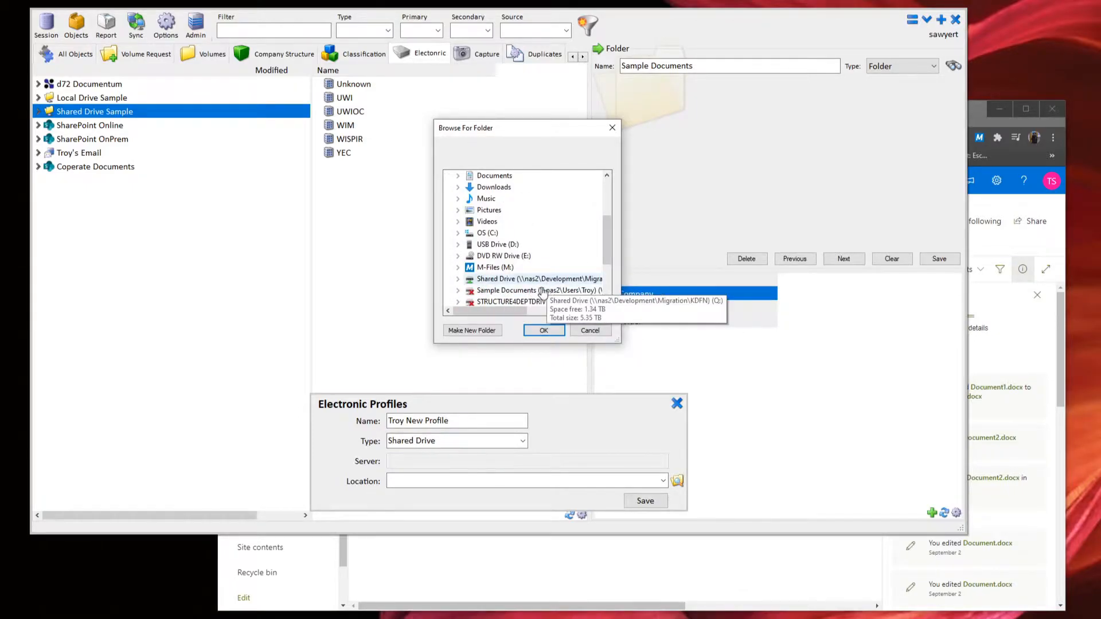
scroll(543, 292, "up", 3)
double_click(492, 265)
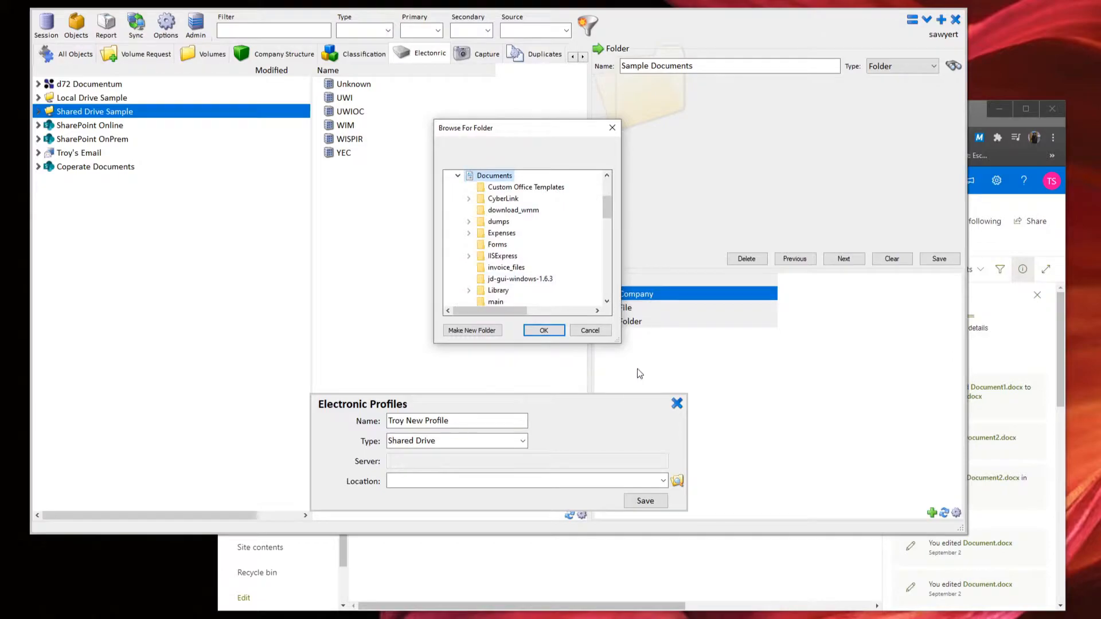
left_click(544, 330)
left_click(404, 487)
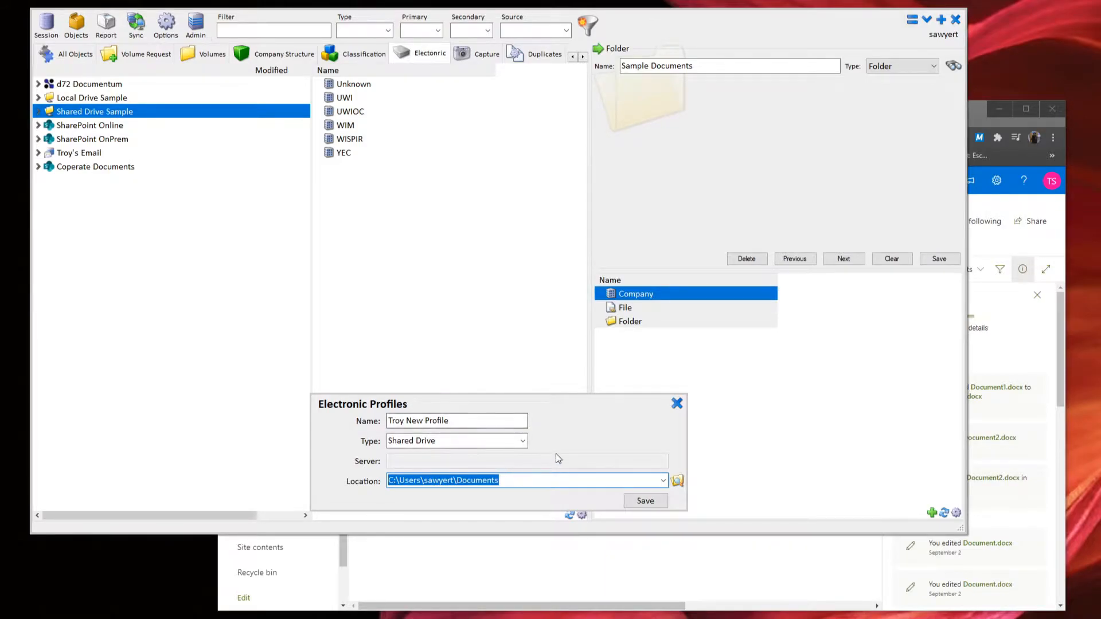
left_click(522, 440)
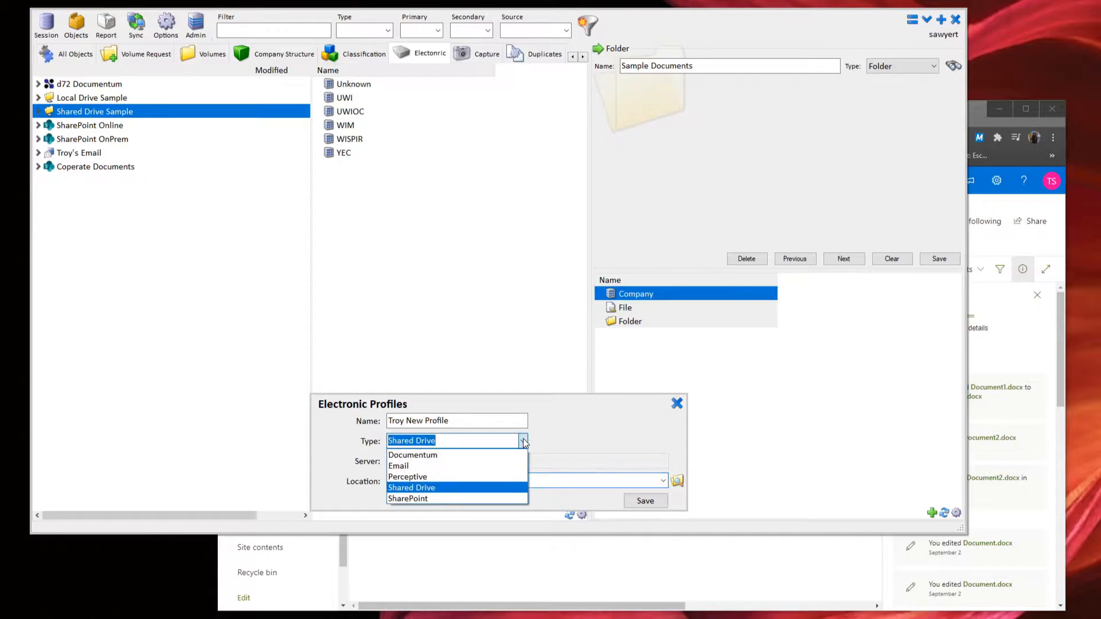
left_click(481, 497)
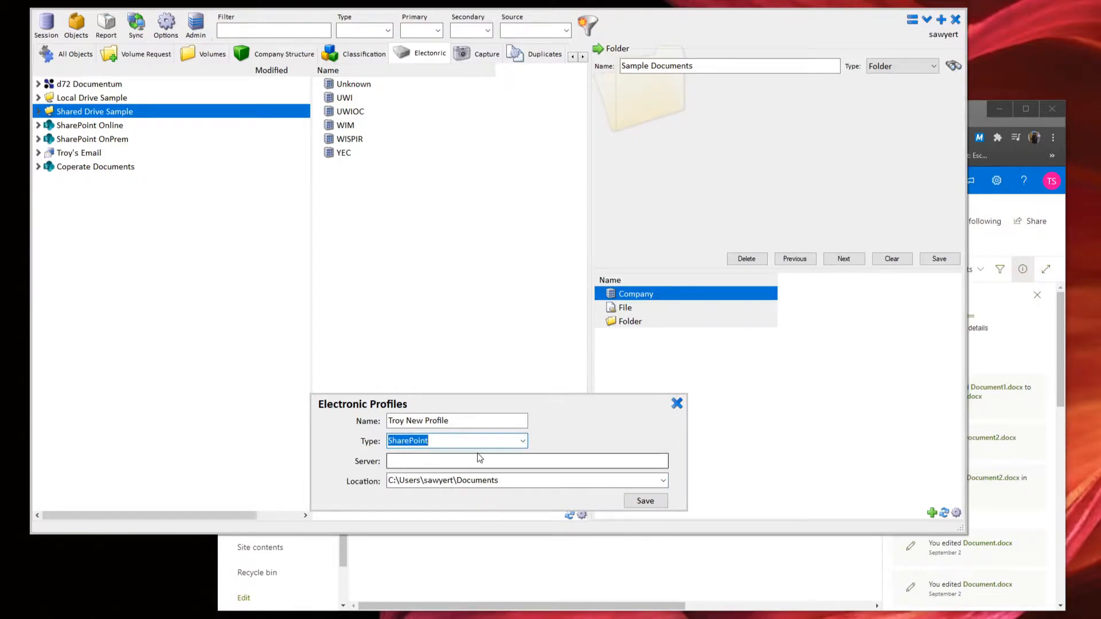
left_click(450, 462)
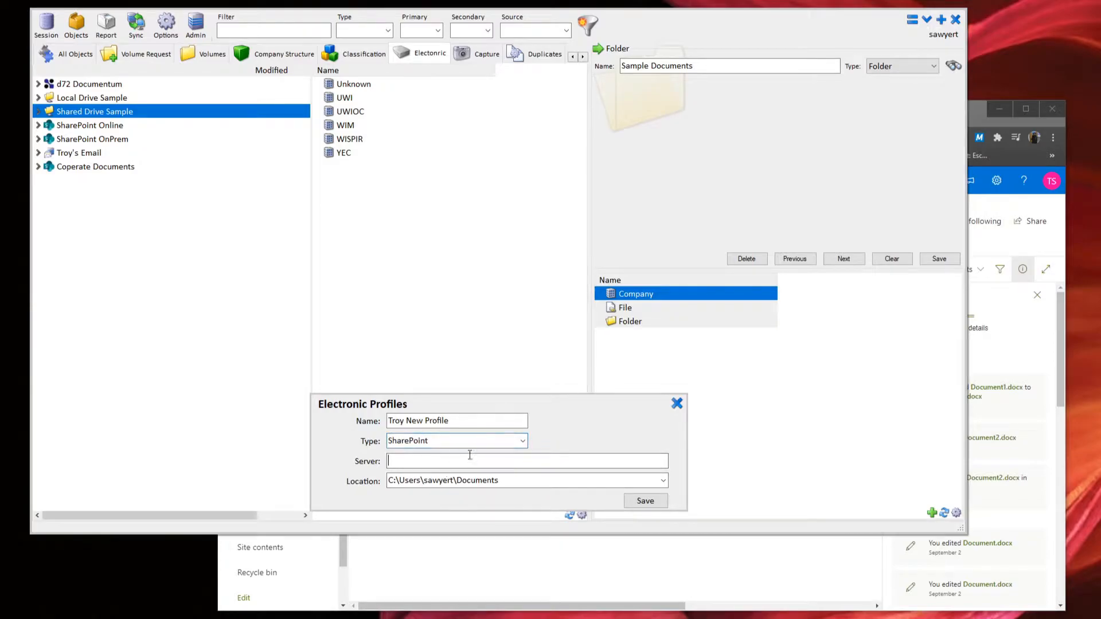
left_click(996, 204)
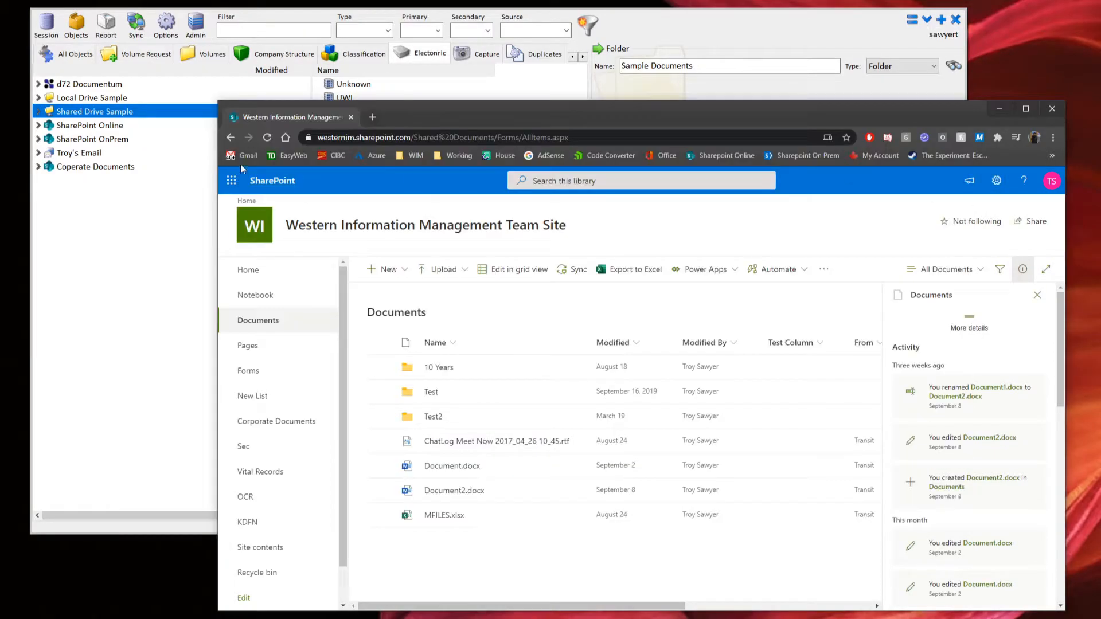
left_click_drag(414, 137, 305, 139)
key("ctrl+c")
left_click(136, 385)
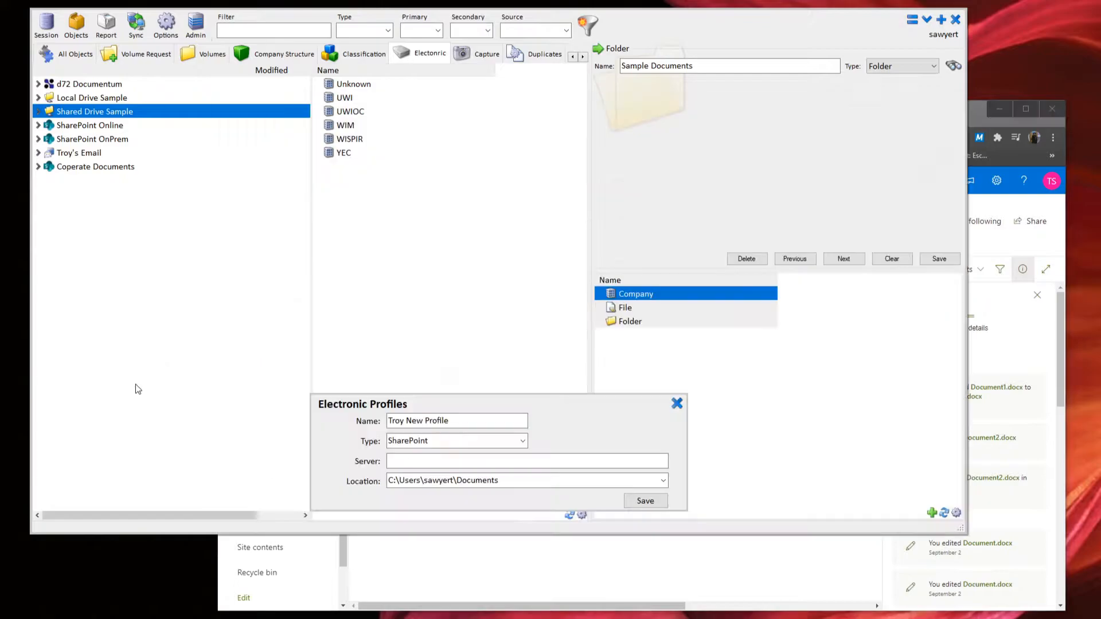
key("ctrl+v")
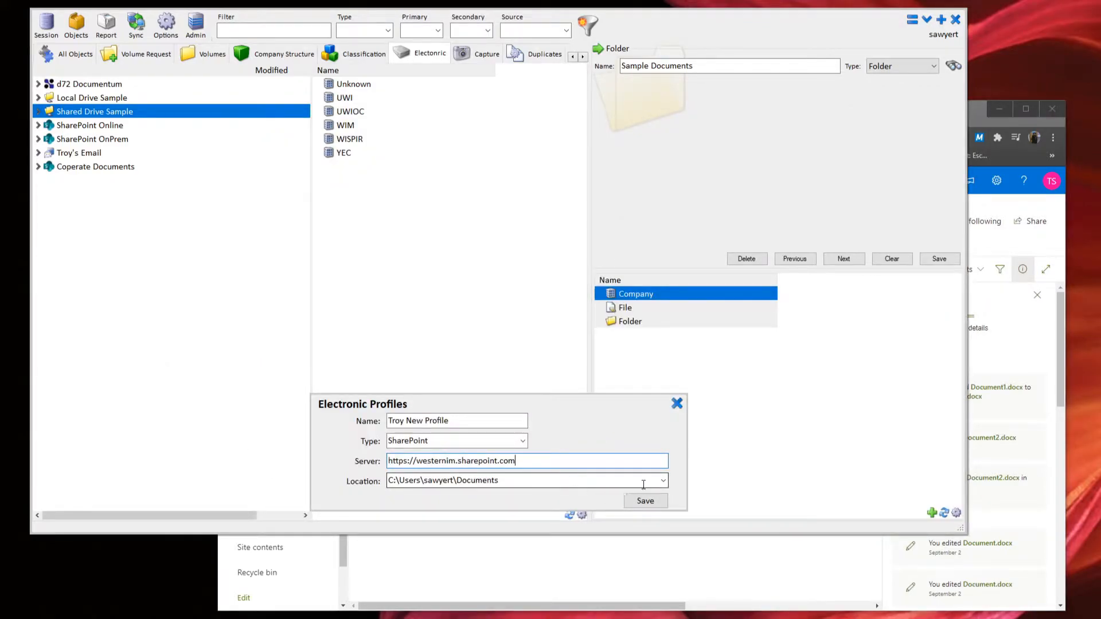
Replace the old local location path with the Corporate Documents library.
left_click_drag(655, 486, 392, 483)
key("BackSpace")
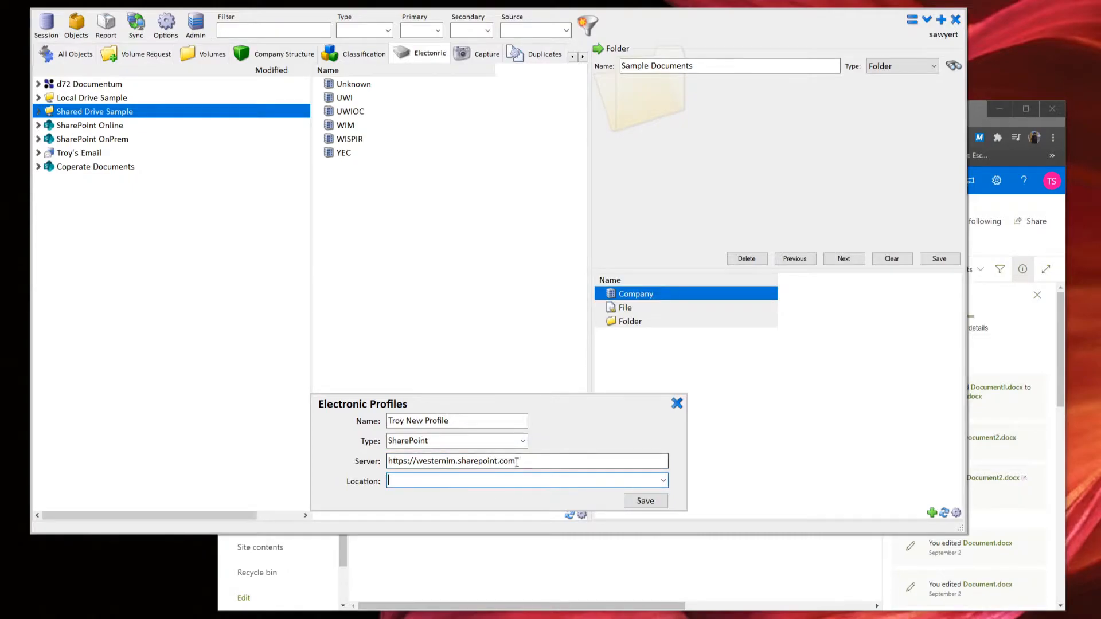
left_click(664, 485)
left_click(664, 484)
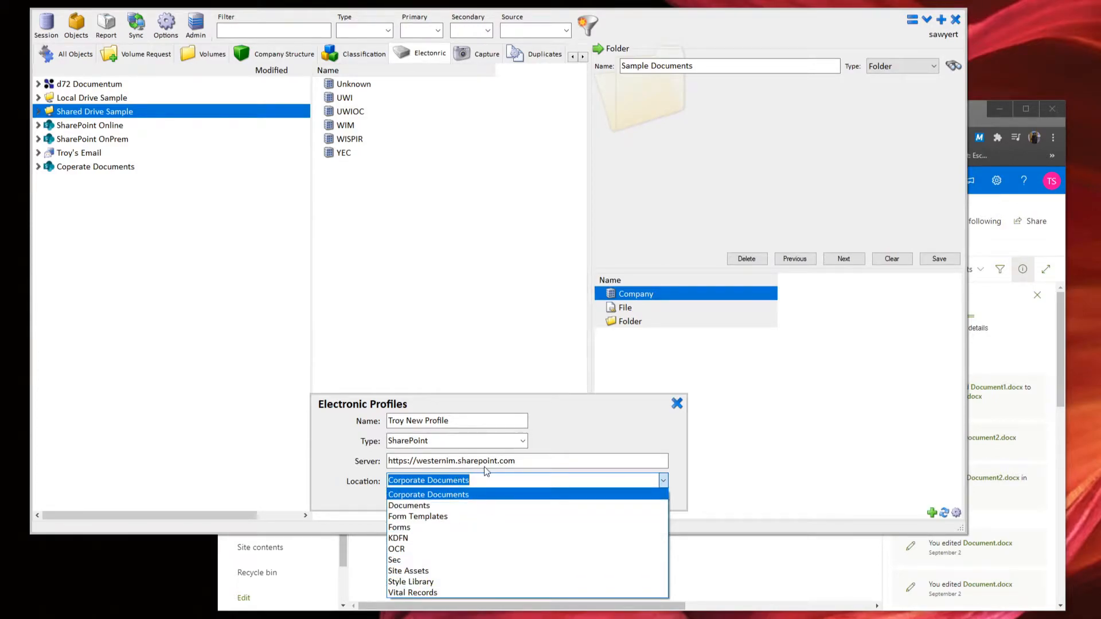
left_click(531, 459)
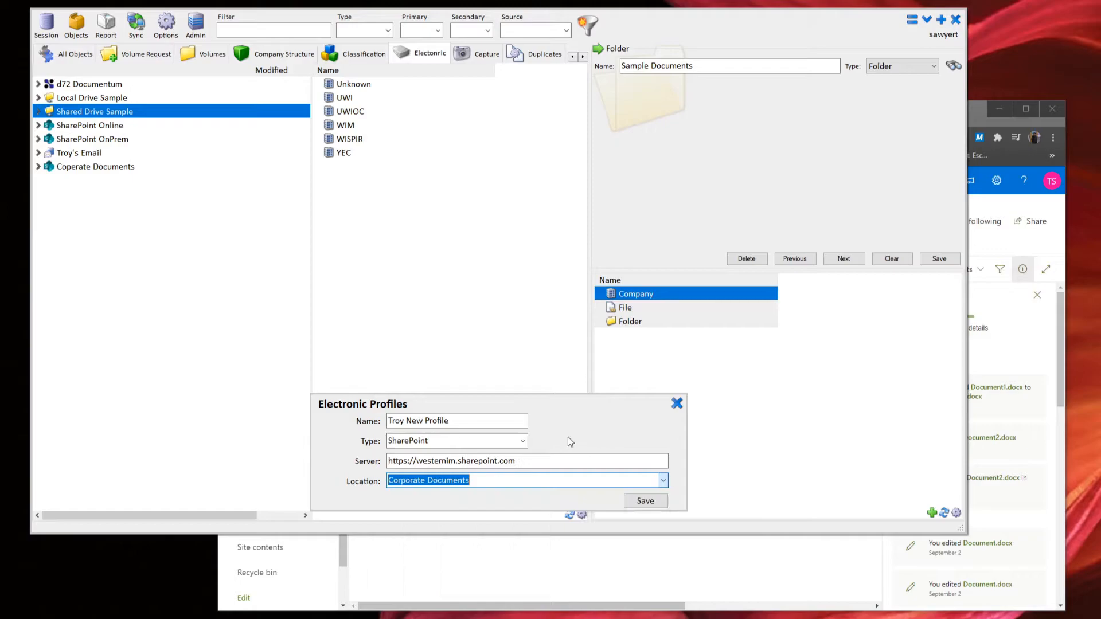
left_click(521, 441)
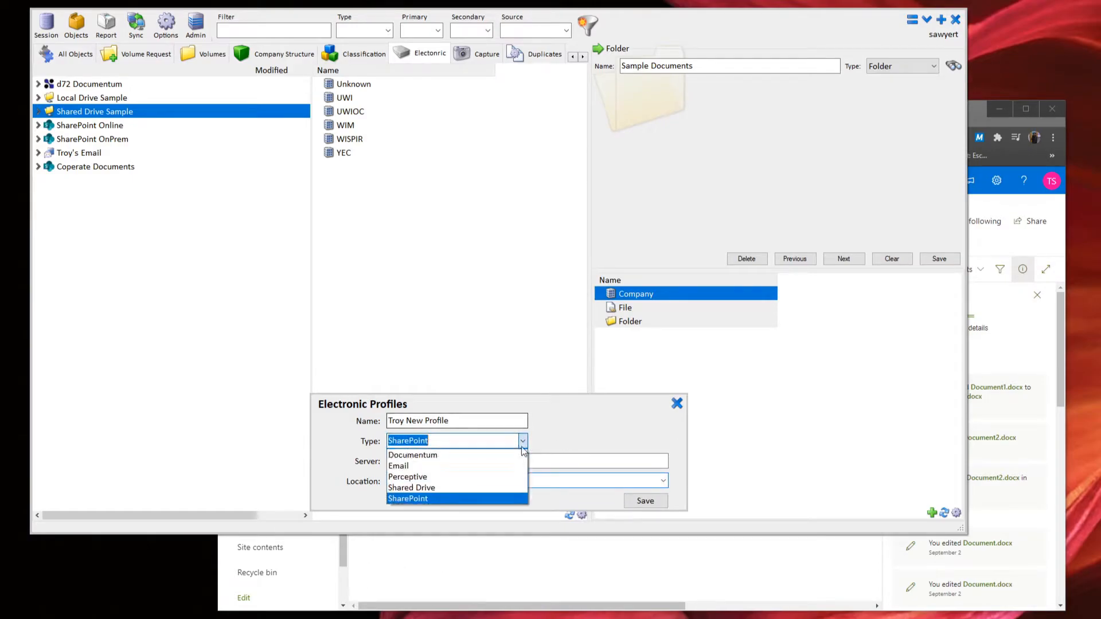
Switch the profile type to Email and enter the user's e-mail address.
left_click(499, 466)
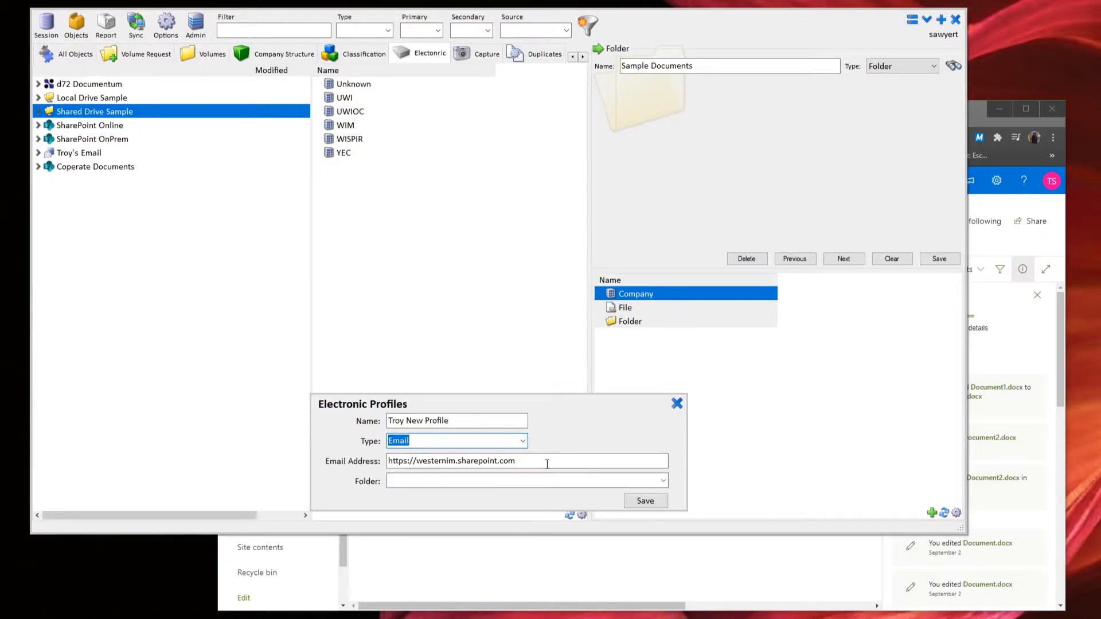
key("Tab")
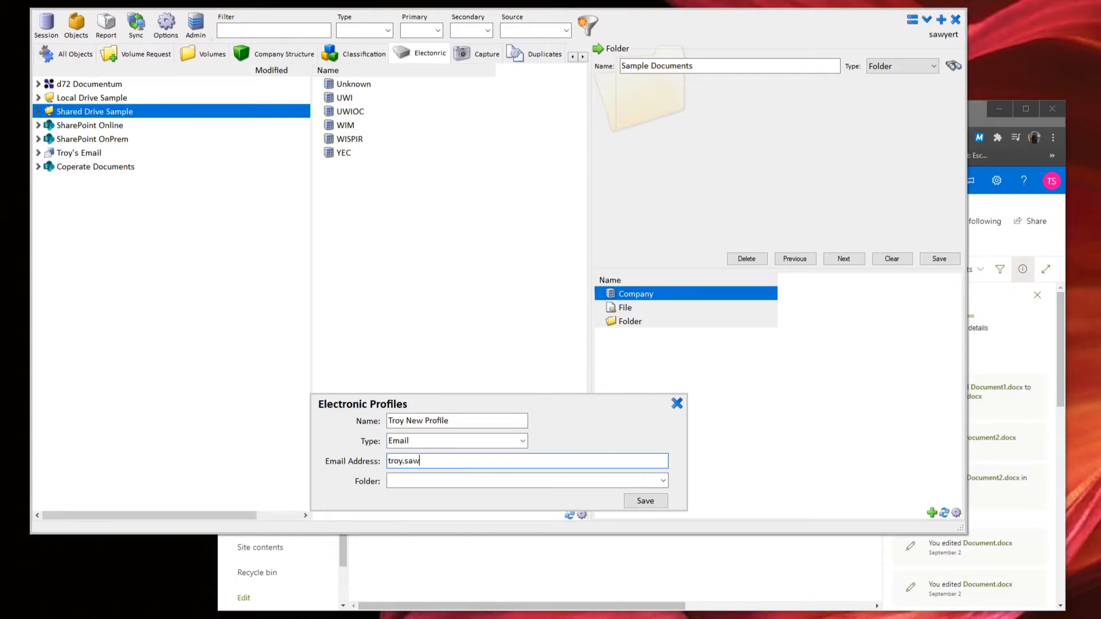
left_click(523, 440)
left_click(576, 474)
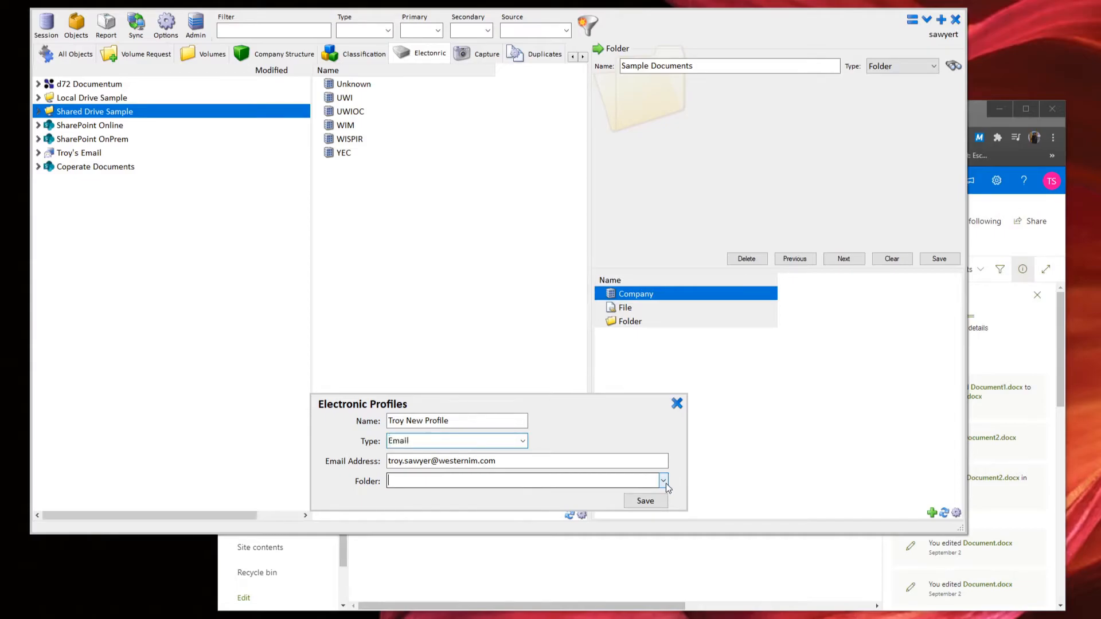
Set the profile's mailbox folder to Sent Items.
left_click(663, 481)
scroll(590, 253, "down", 3)
left_click_drag(663, 164, 644, 457)
left_click(491, 485)
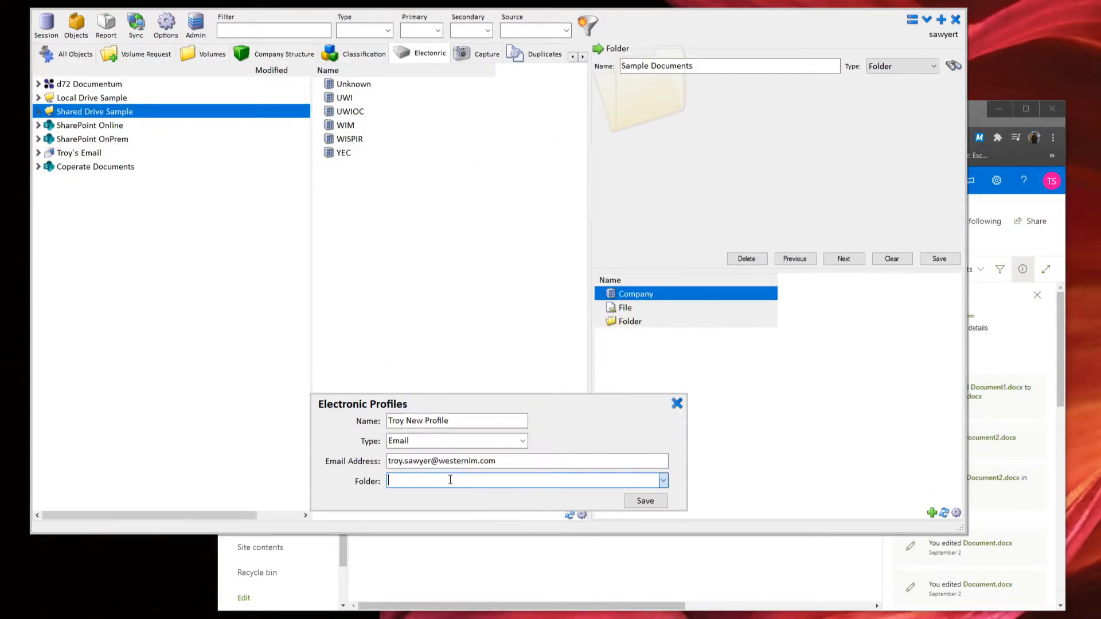
type("set")
key("BackSpace")
type("nt Items")
key("Tab")
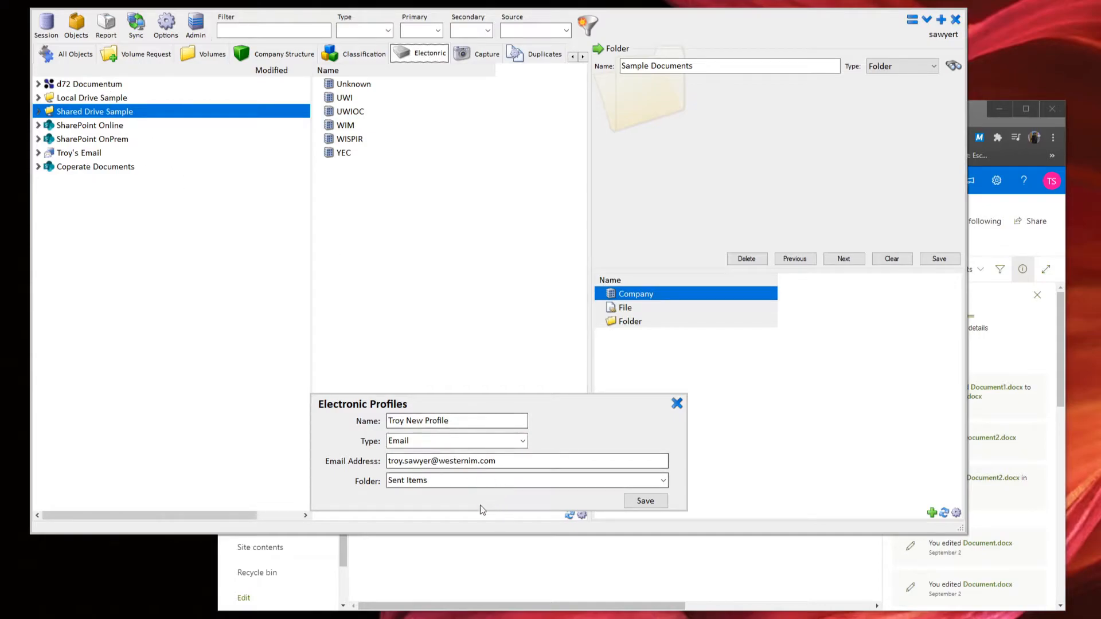
Close the profile form, collapse the email node, and expand SharePoint Online and Shared Drive Sample.
left_click(677, 407)
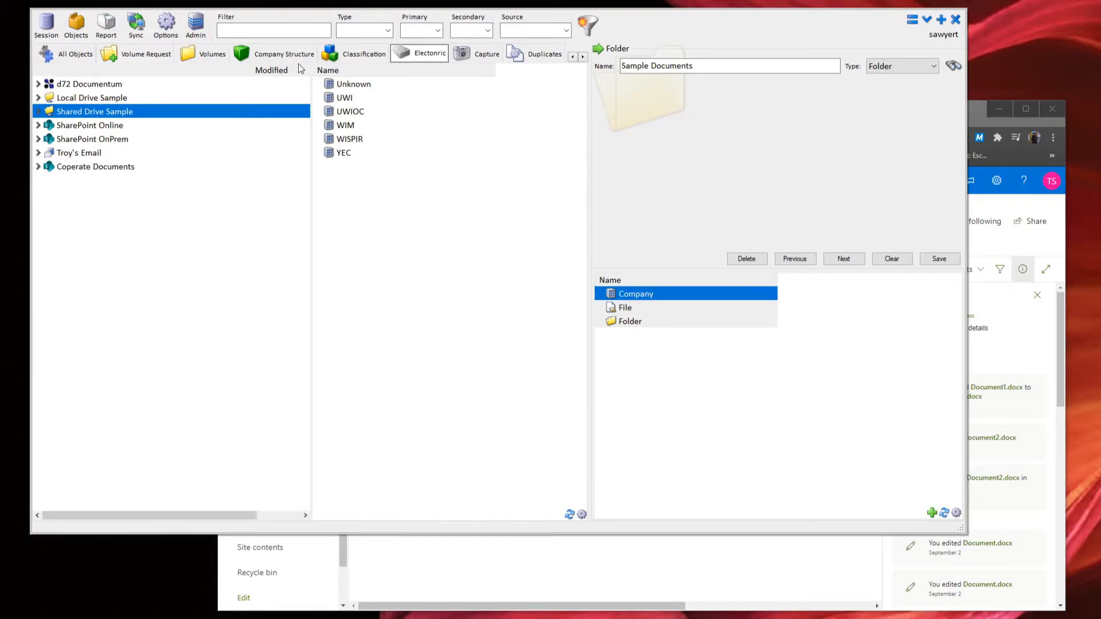
left_click(47, 153)
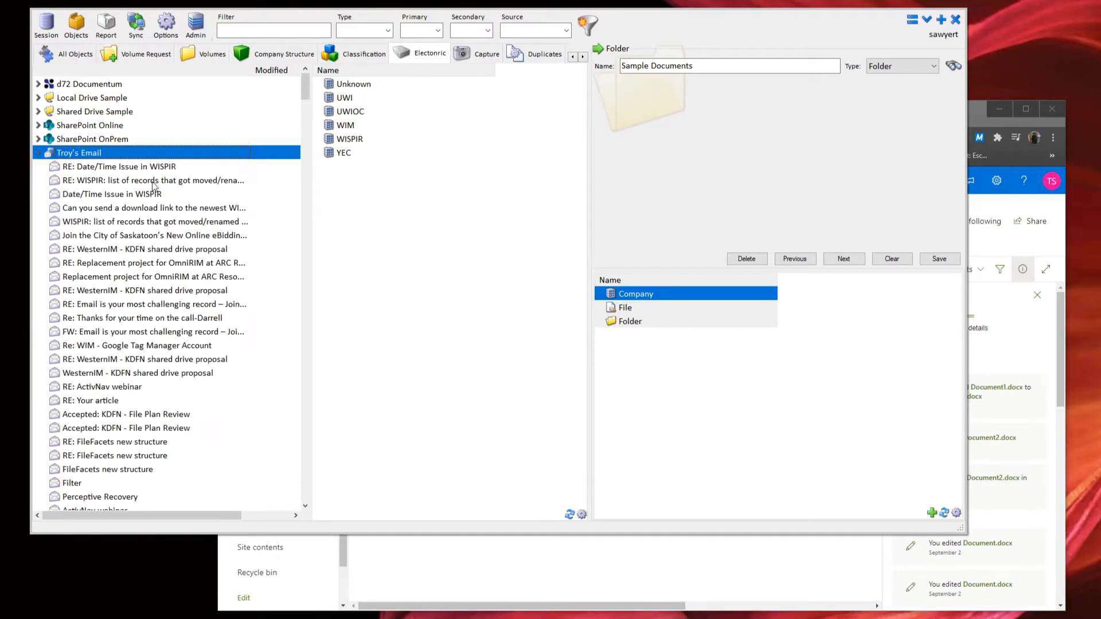
left_click(39, 154)
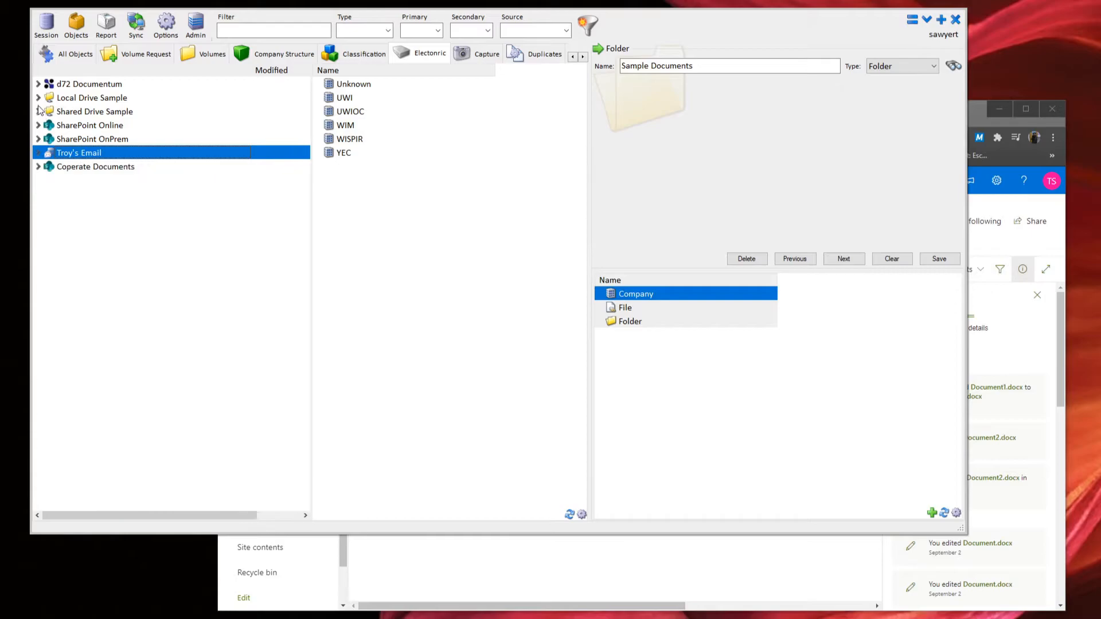
left_click(40, 126)
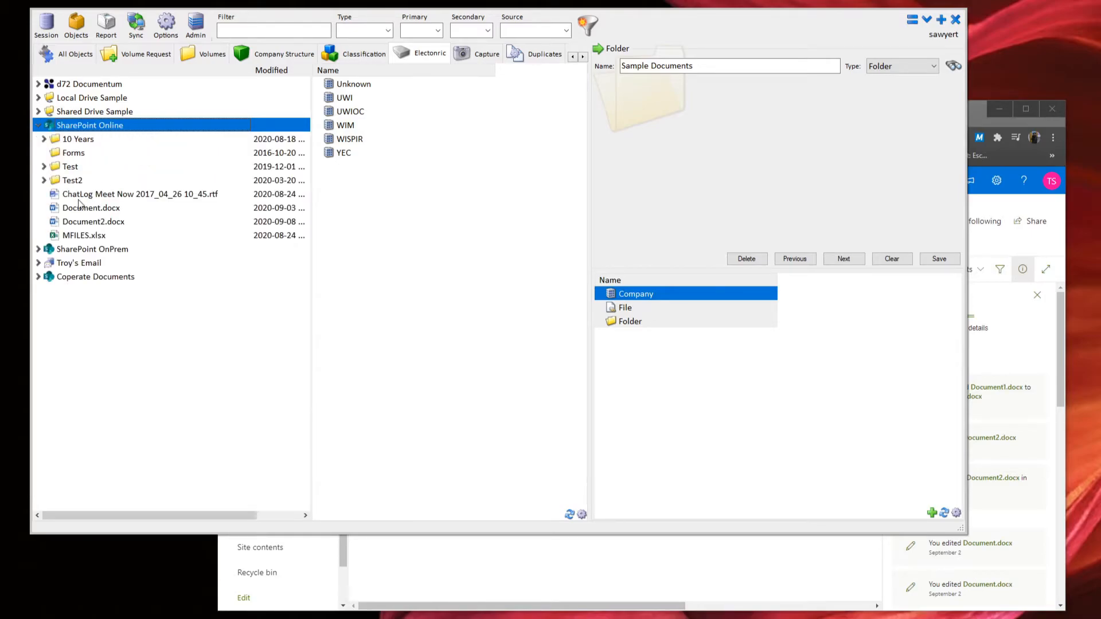
left_click(39, 112)
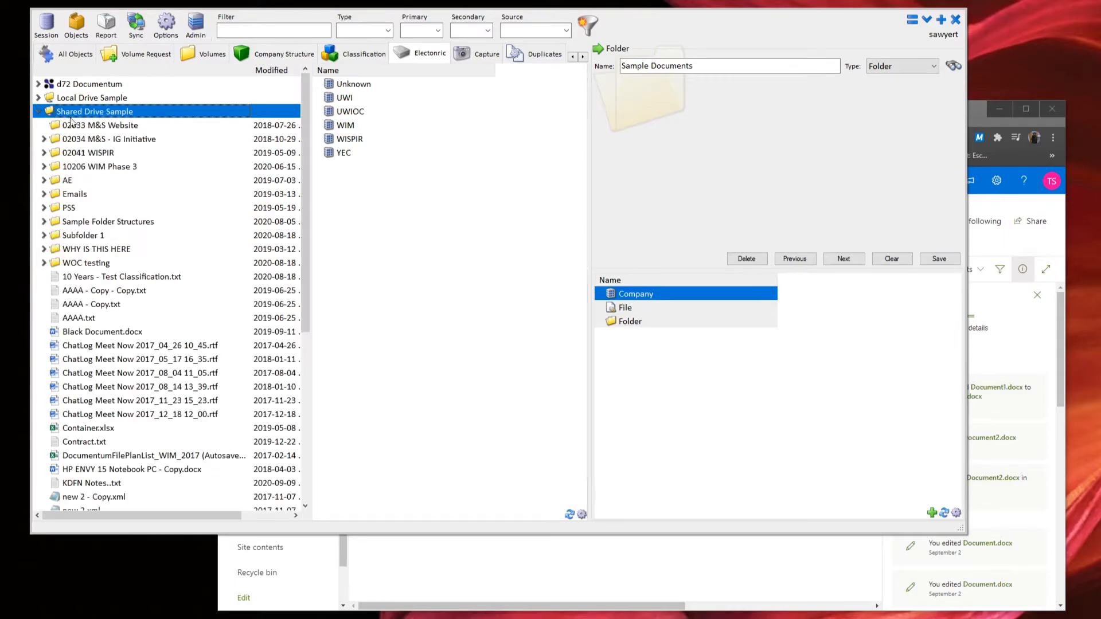
right_click(105, 111)
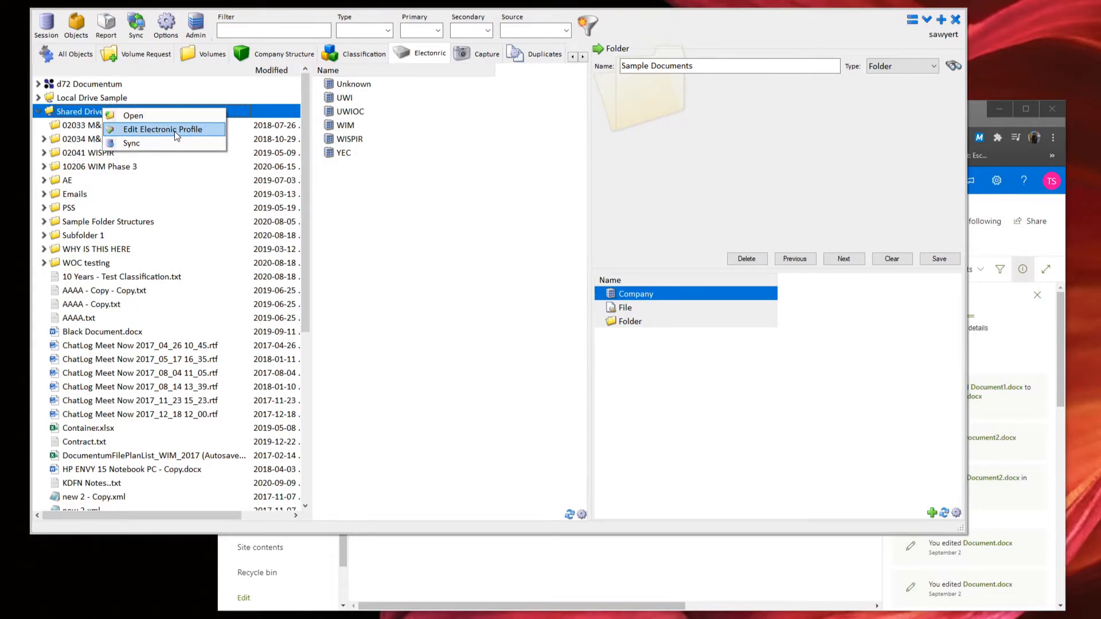
right_click(91, 114)
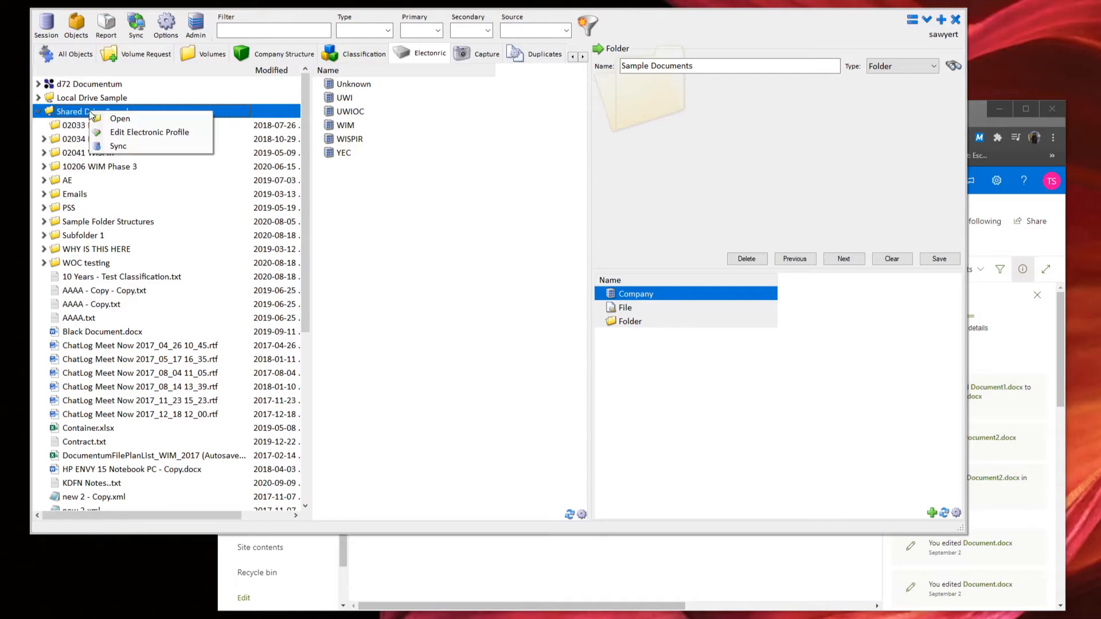
left_click(164, 133)
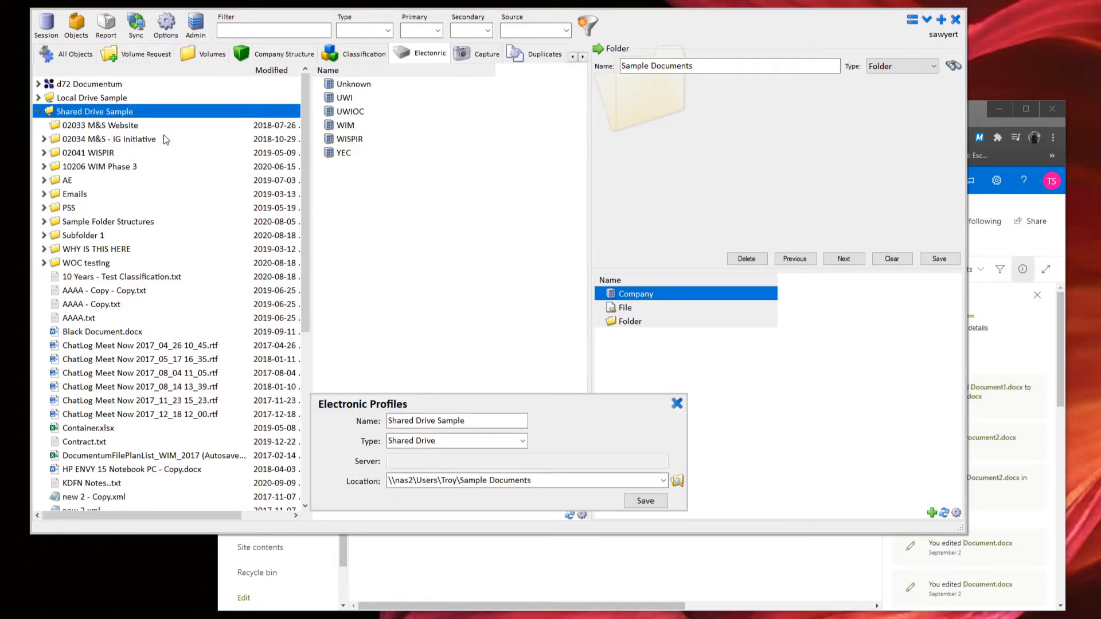
left_click(481, 481)
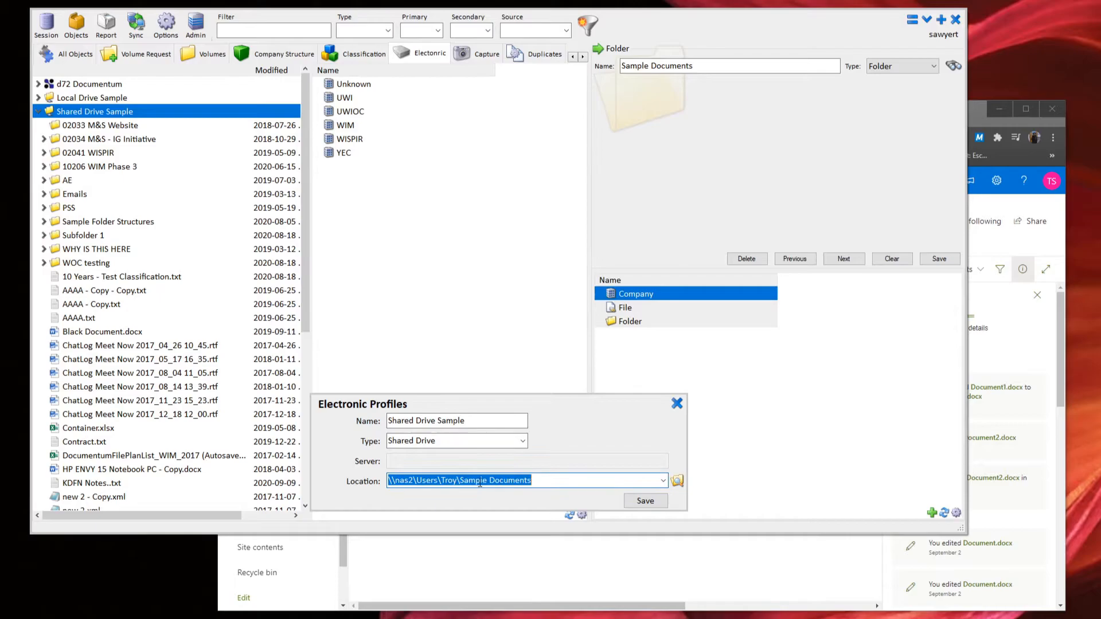
left_click(537, 480)
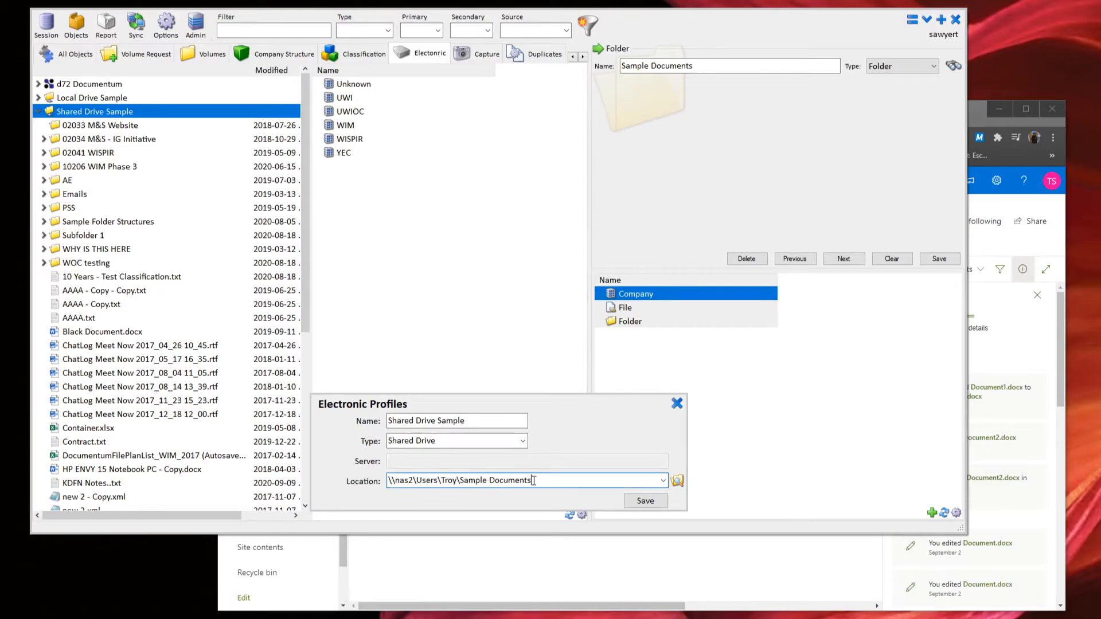
left_click_drag(537, 480, 389, 480)
left_click(391, 482)
left_click_drag(540, 482, 390, 481)
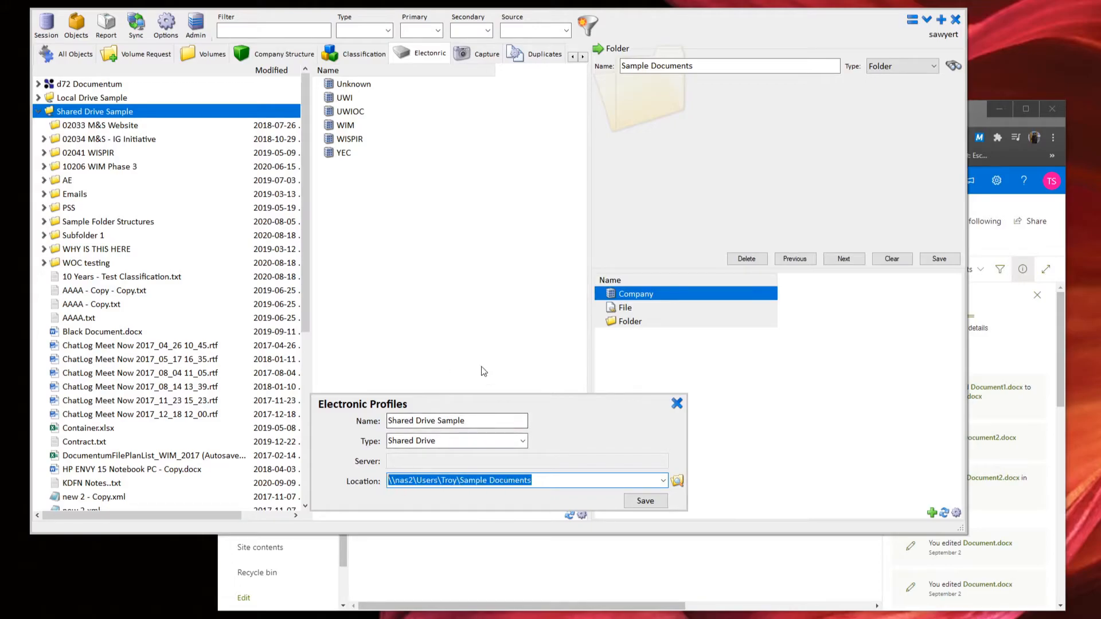
left_click(676, 404)
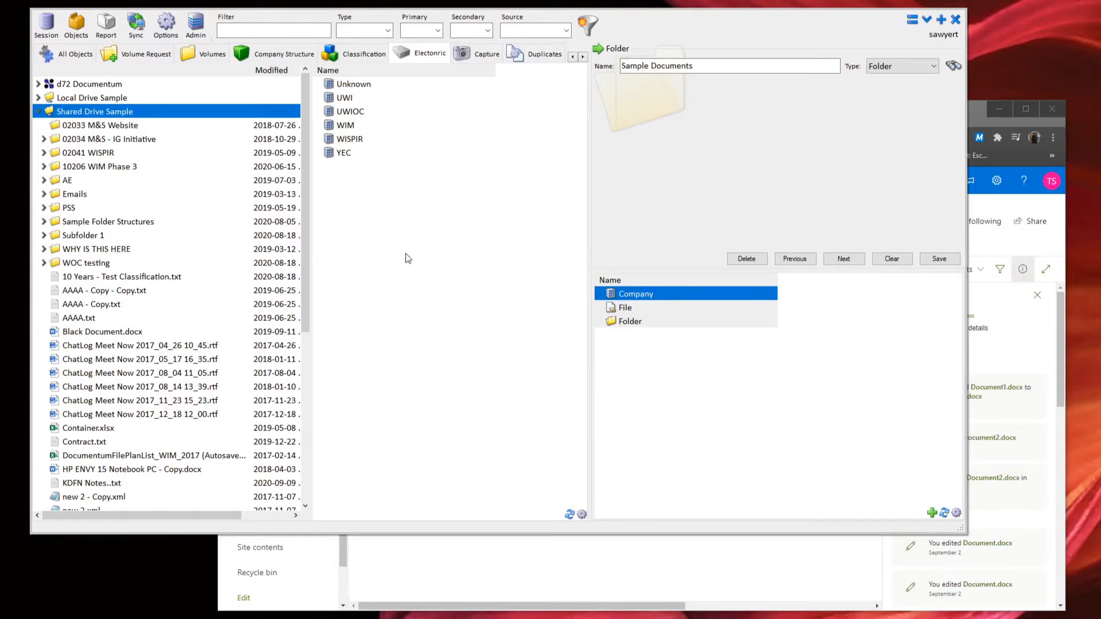
Collapse Shared Drive Sample, d72 Documentum and SharePoint Online, dismissing SharePoint Online's context menu.
left_click(38, 111)
left_click(37, 83)
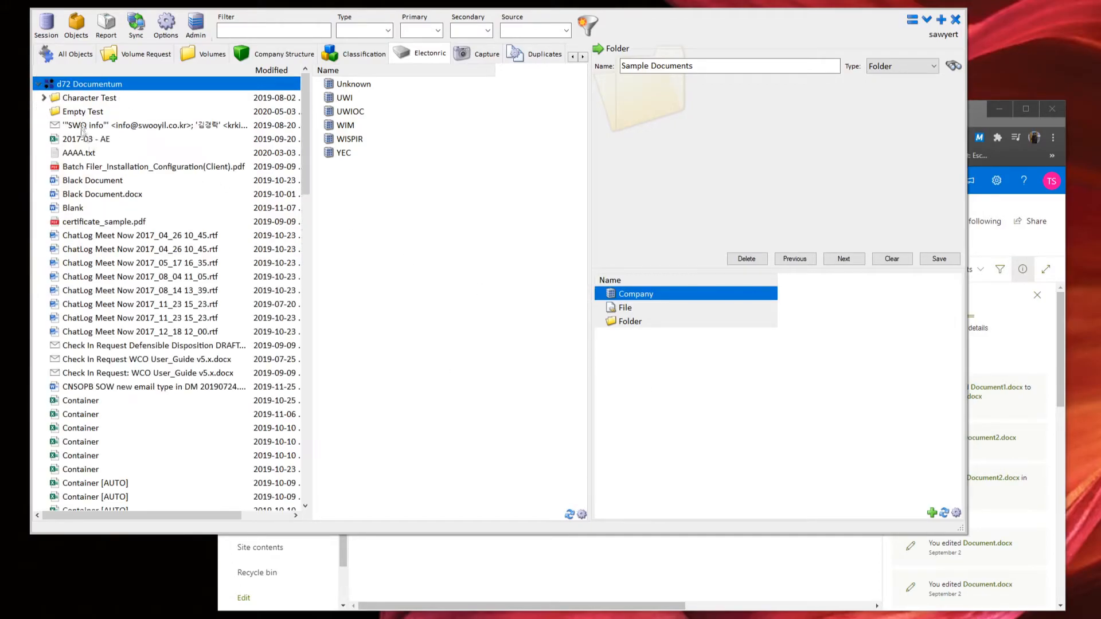
scroll(126, 218, "down", 12)
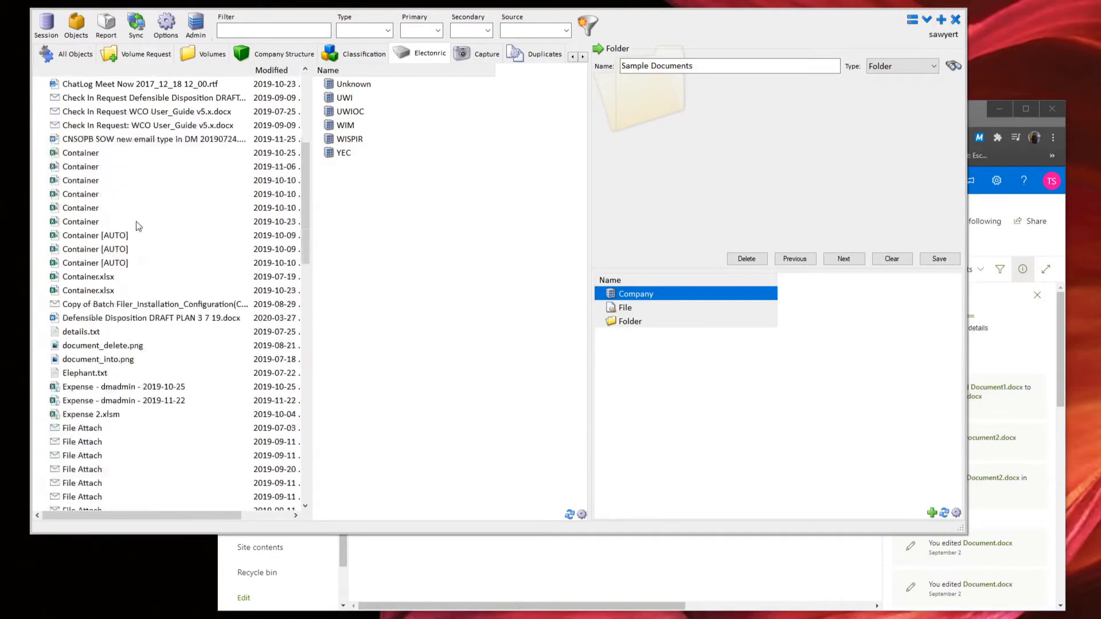
scroll(152, 281, "up", 12)
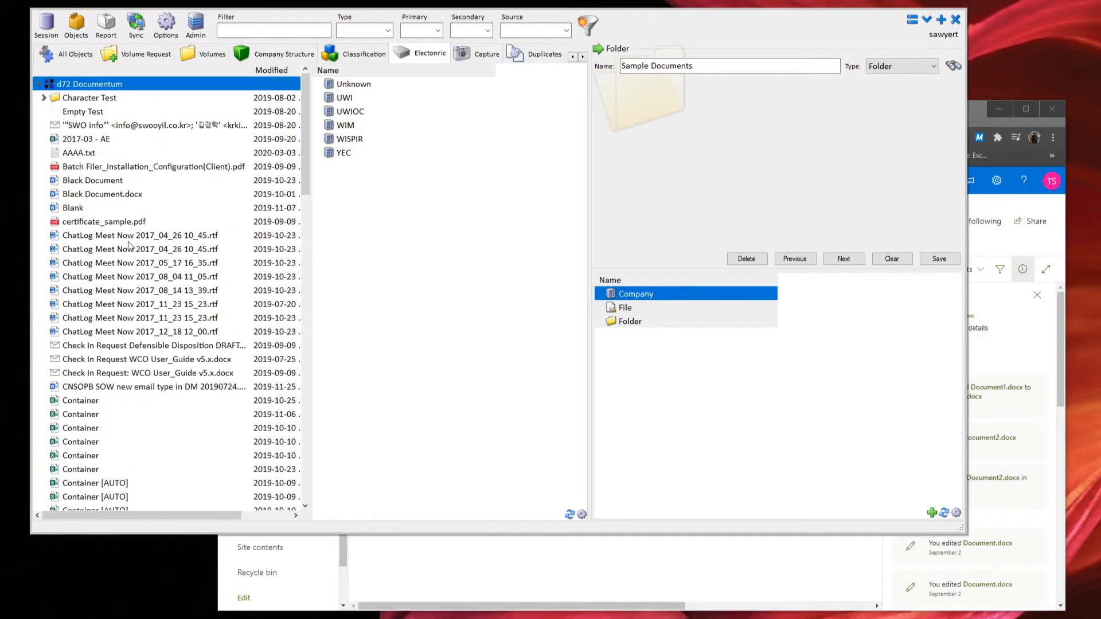
left_click(38, 84)
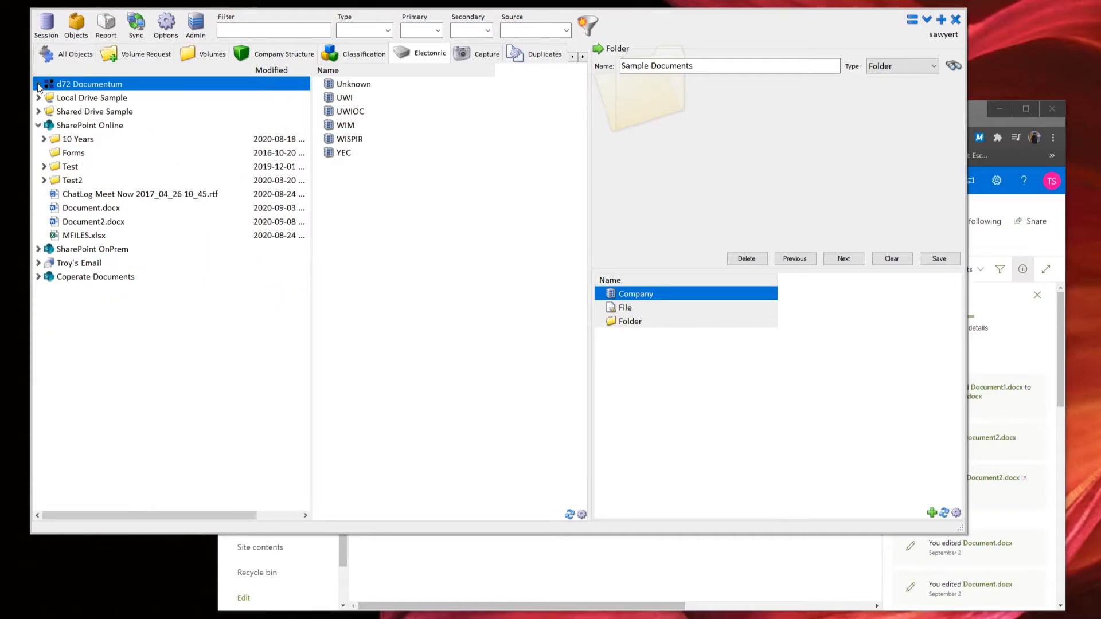
left_click(38, 126)
right_click(74, 126)
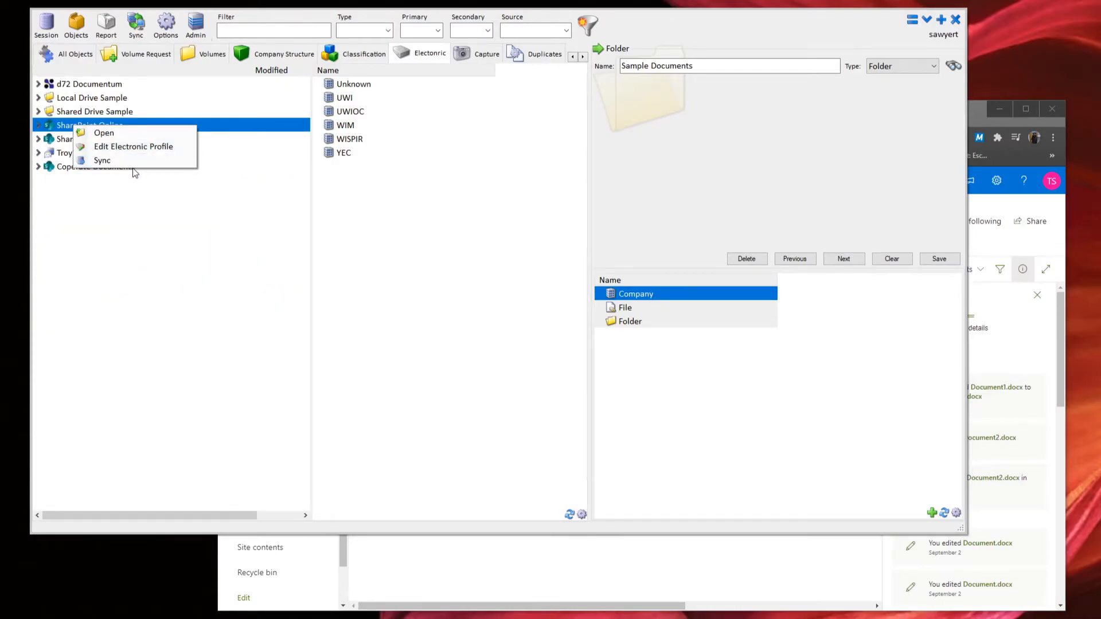
left_click(142, 245)
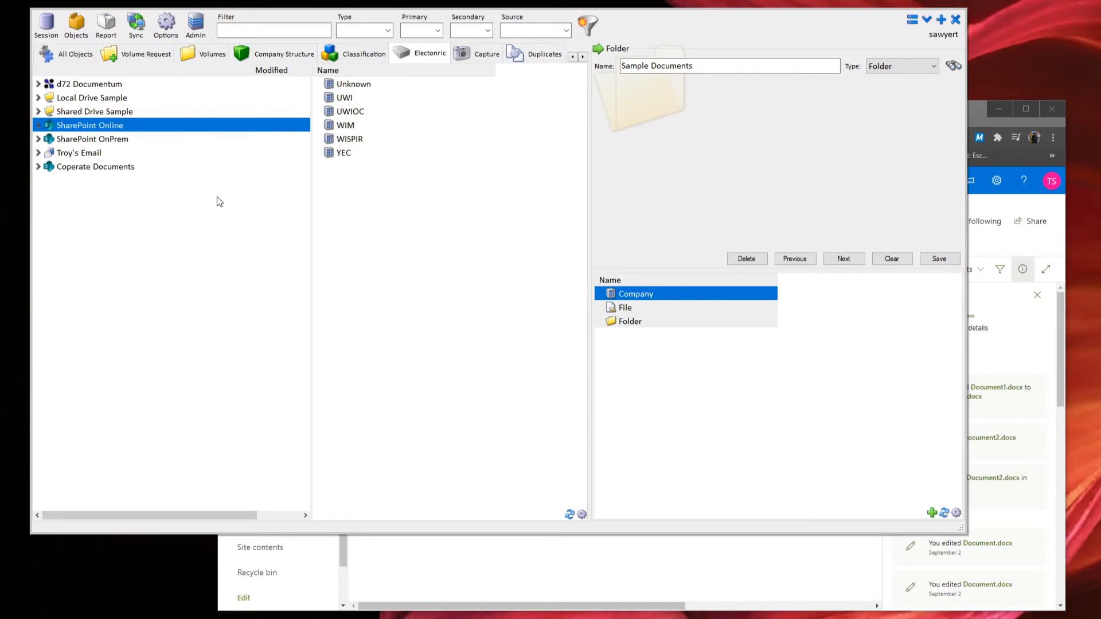
Expand Shared Drive Sample and select Test Doc.docx to show its 11.6 KB file details.
left_click(38, 113)
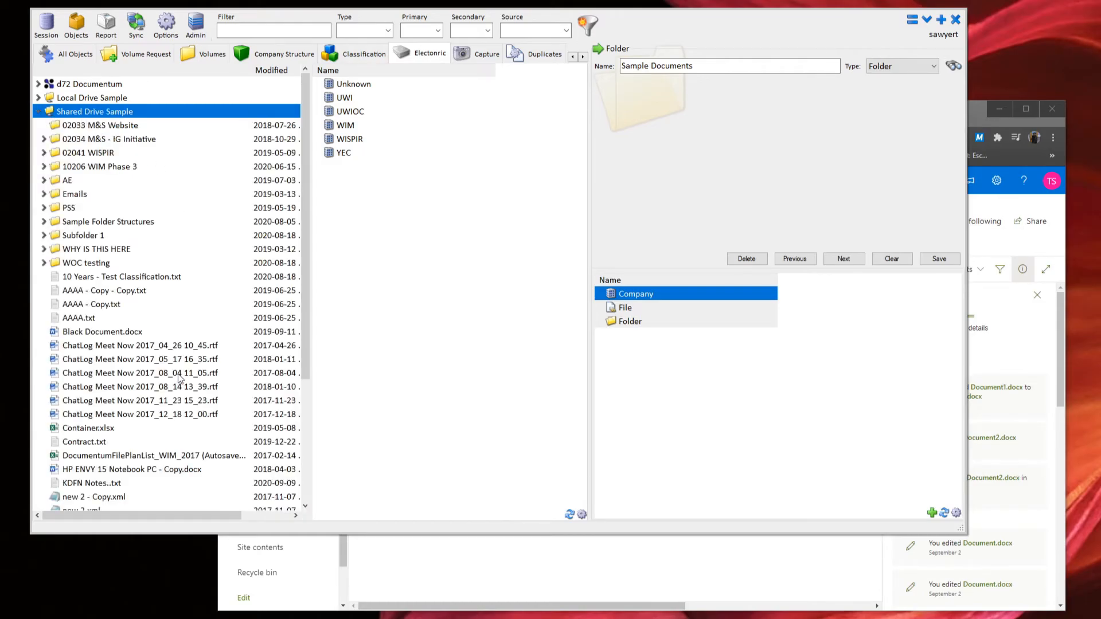
scroll(136, 412, "down", 4)
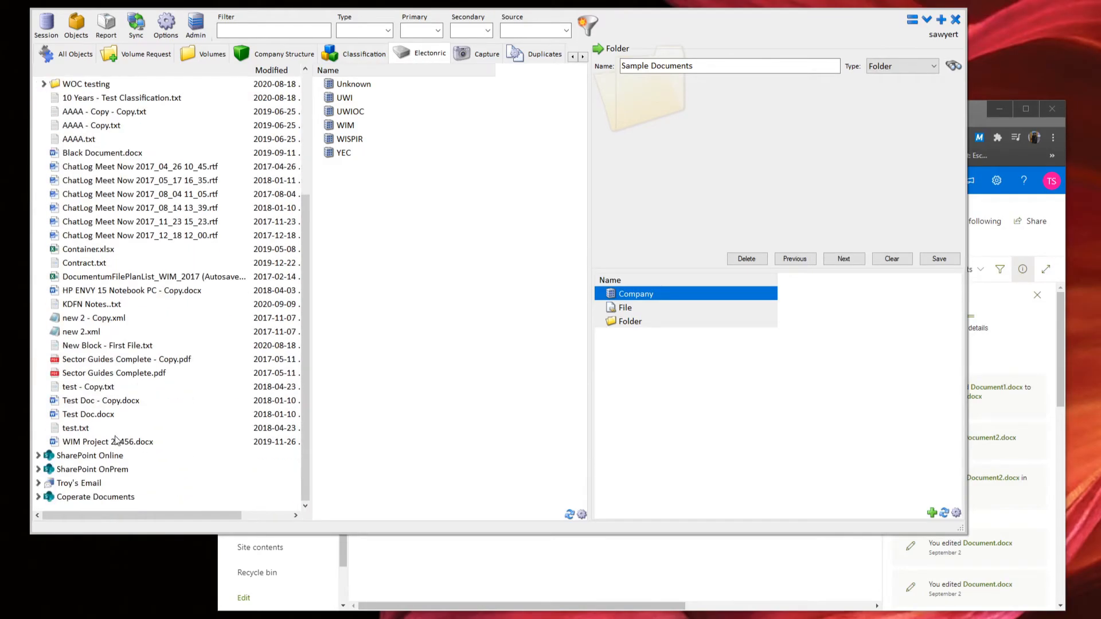
left_click(109, 414)
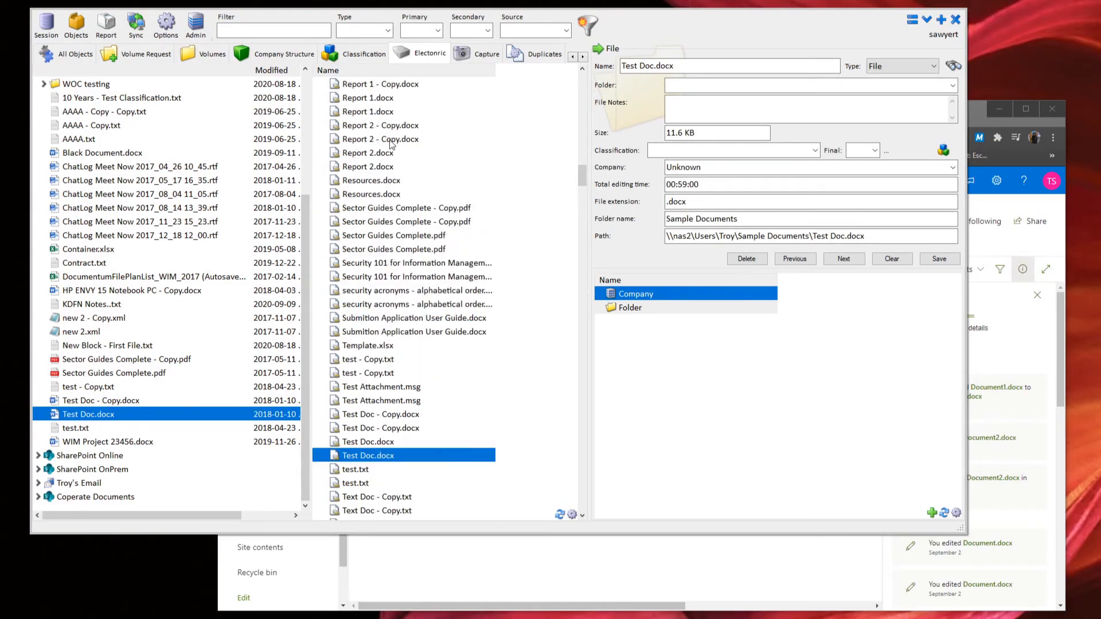
scroll(405, 188, "down", 2)
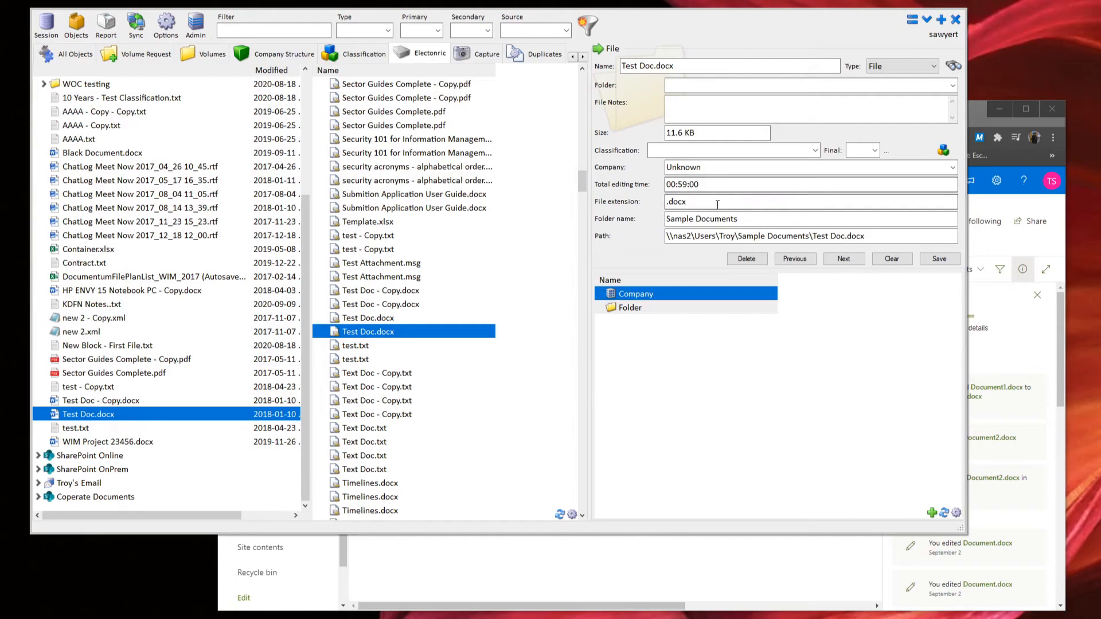
left_click(717, 184)
left_click_drag(718, 184, 642, 189)
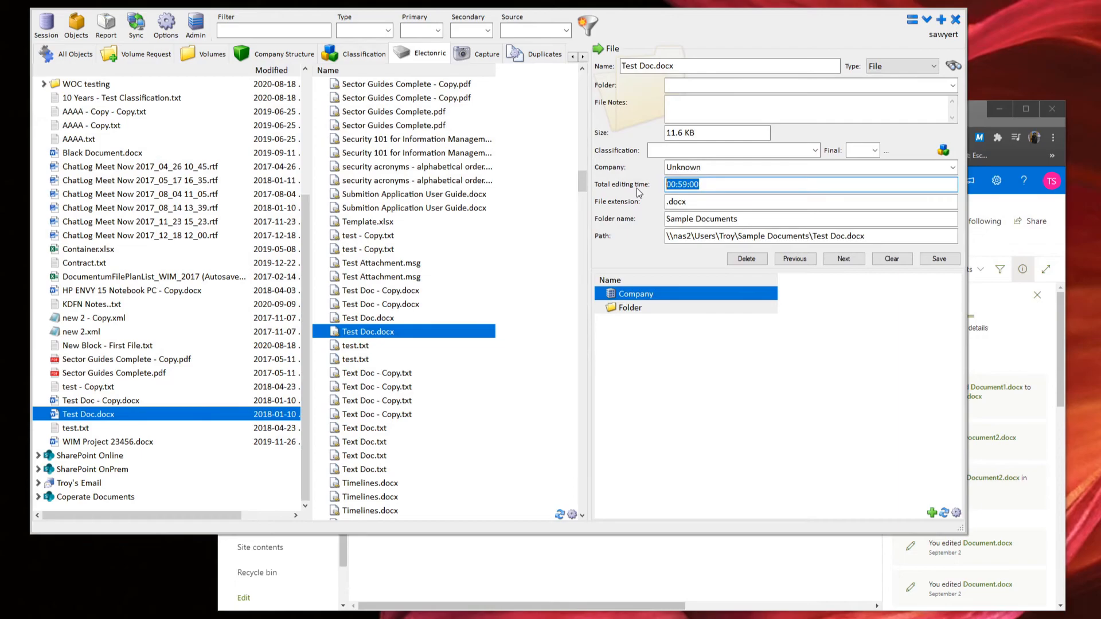
left_click_drag(711, 184, 618, 227)
scroll(487, 247, "up", 5)
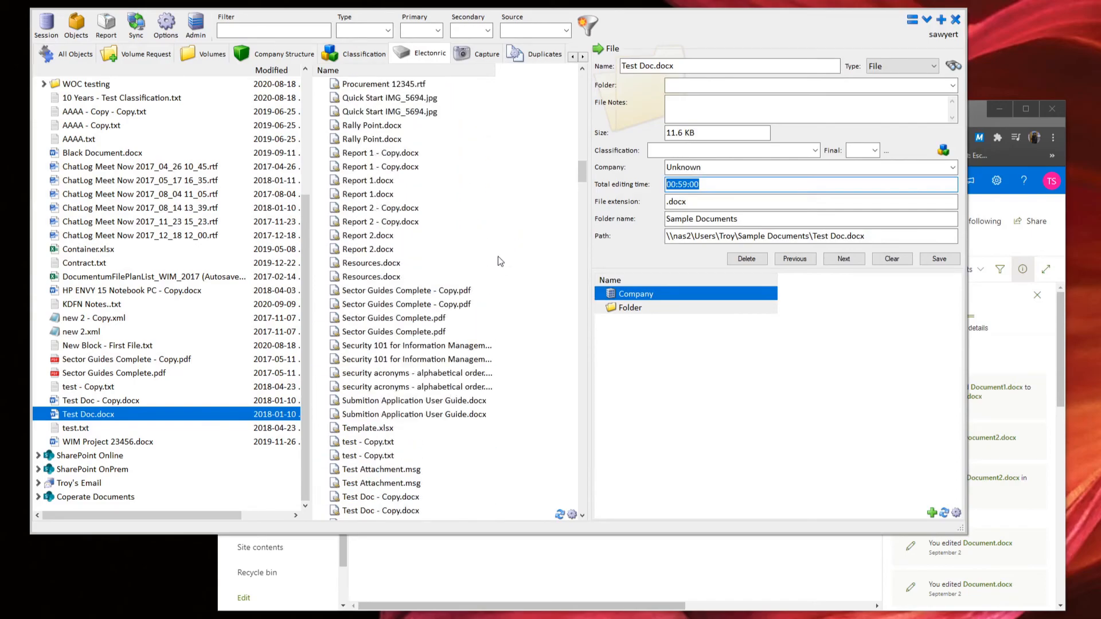
scroll(498, 261, "down", 8)
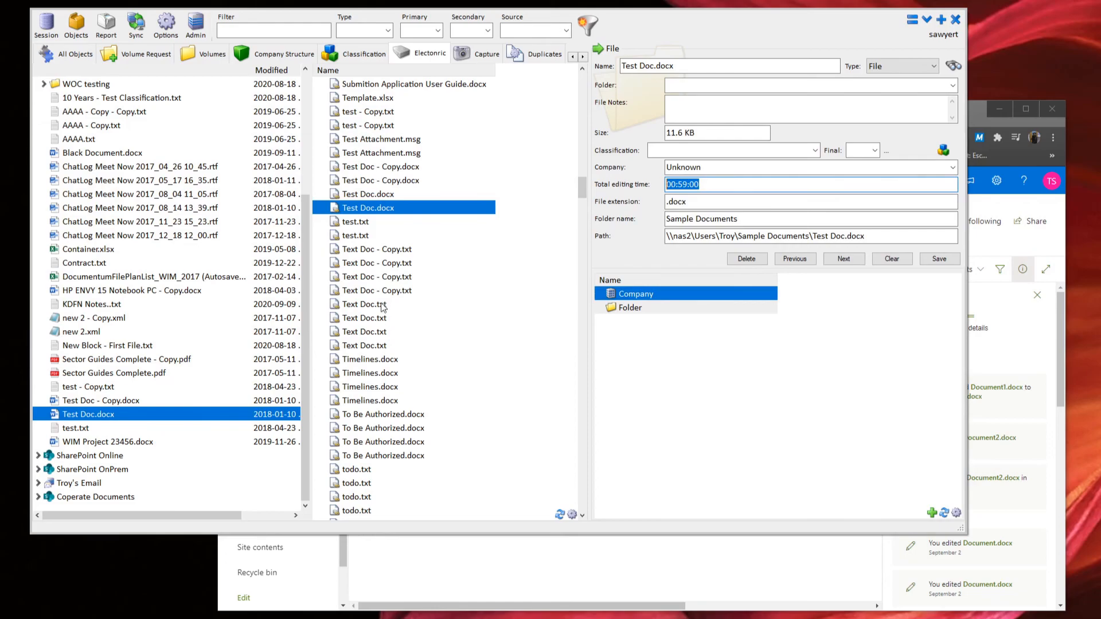
scroll(446, 326, "up", 5)
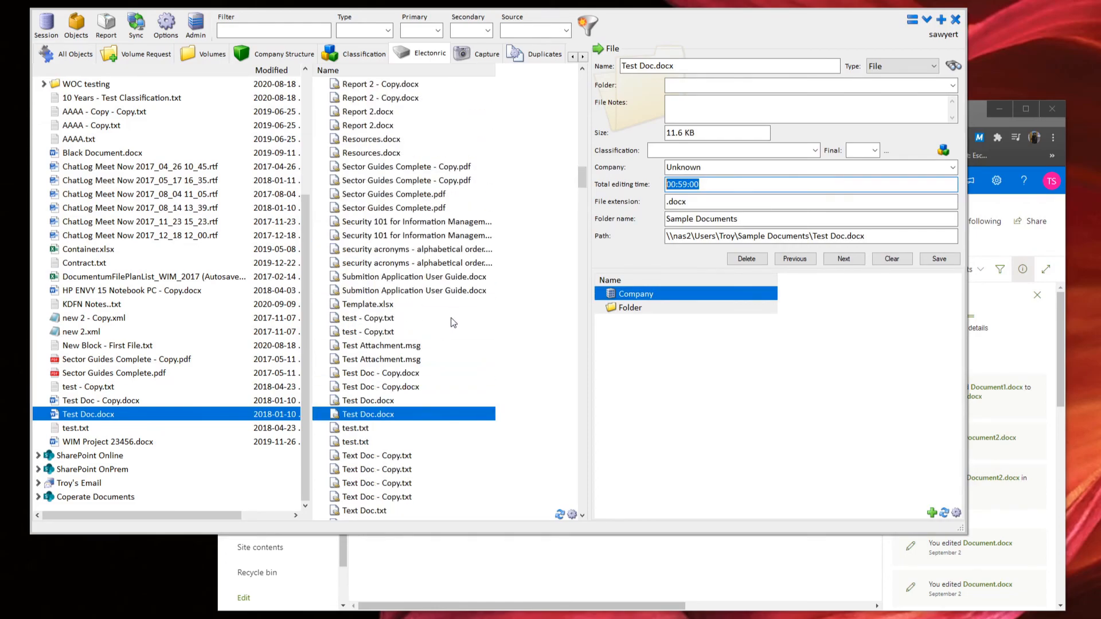